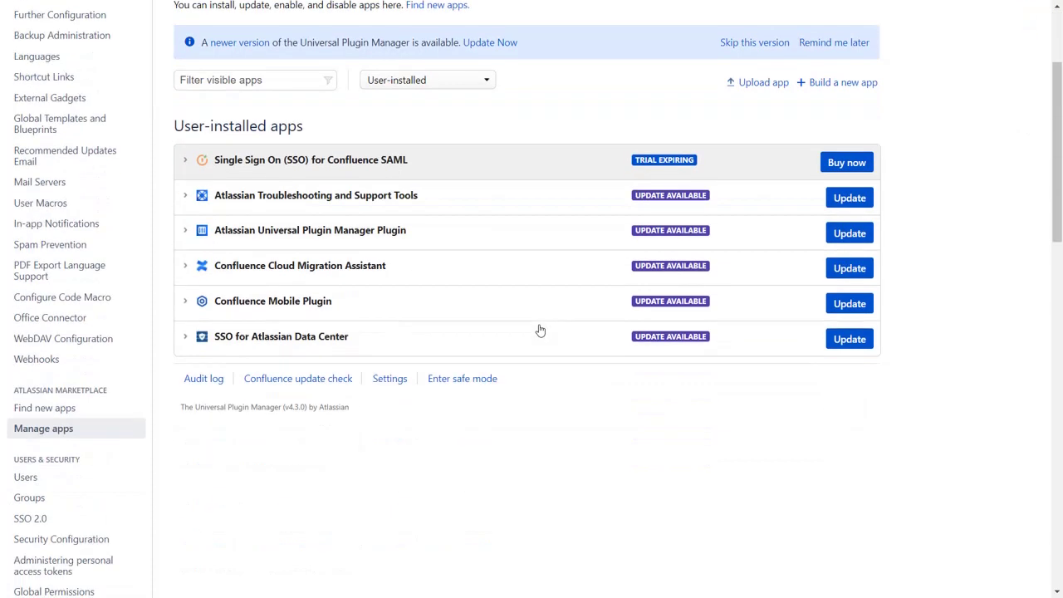
{"action": "scroll", "coordinate": [539, 329], "scroll_direction": "down", "scroll_amount": 4}
Step: Open the miniOrange Single Sign-On app configuration from the Manage apps list
{"action": "left_click", "coordinate": [130, 366]}
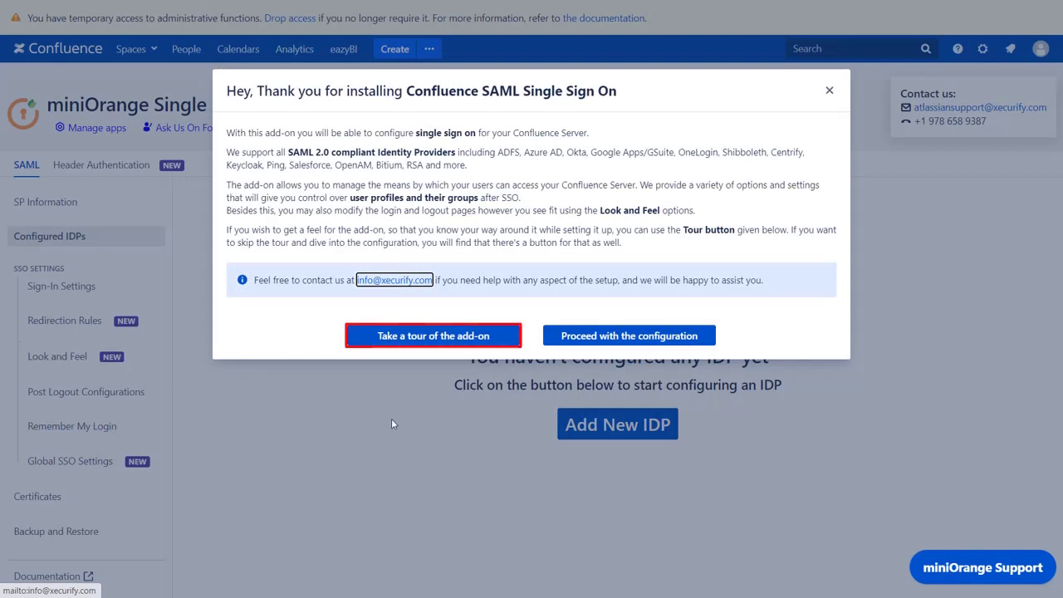
Step: Get past the welcome message, add a new IDP via Quick Setup, and browse the IDP list
{"action": "left_click", "coordinate": [569, 340]}
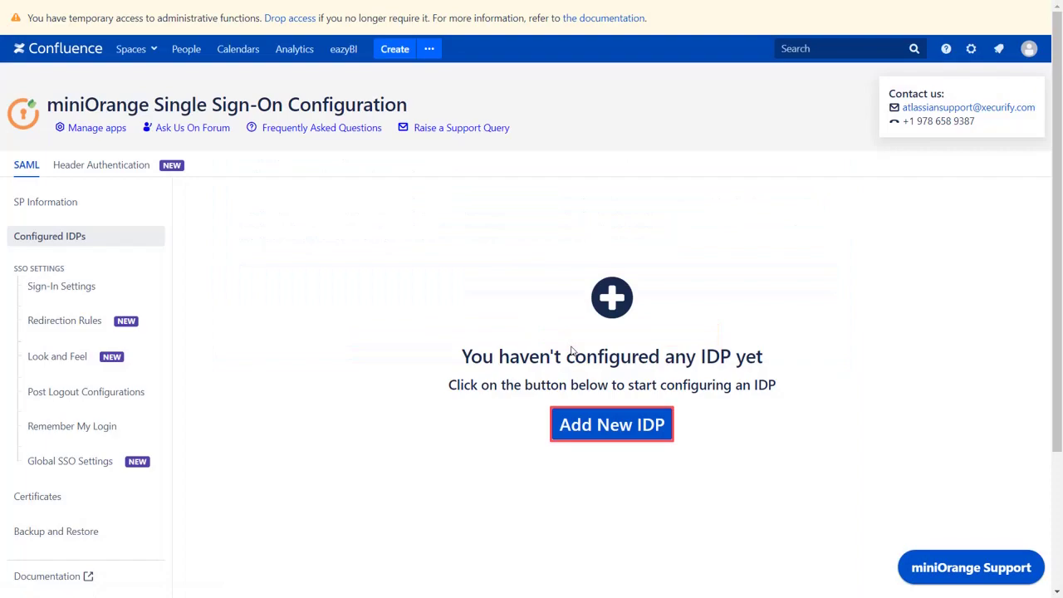
{"action": "left_click", "coordinate": [601, 430]}
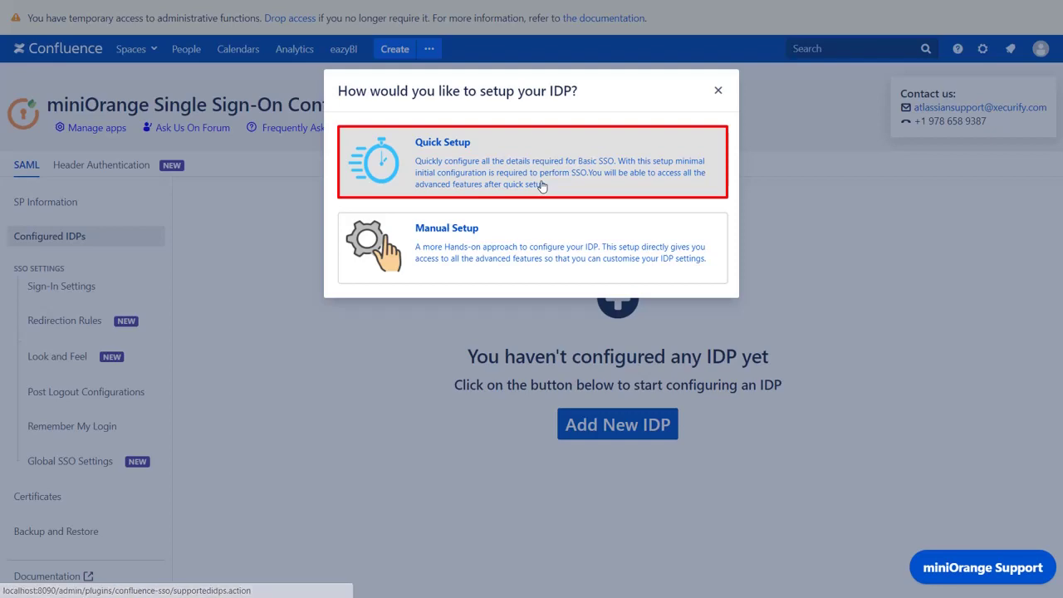
{"action": "left_click", "coordinate": [541, 185]}
{"action": "scroll", "coordinate": [360, 298], "scroll_direction": "down", "scroll_amount": 2}
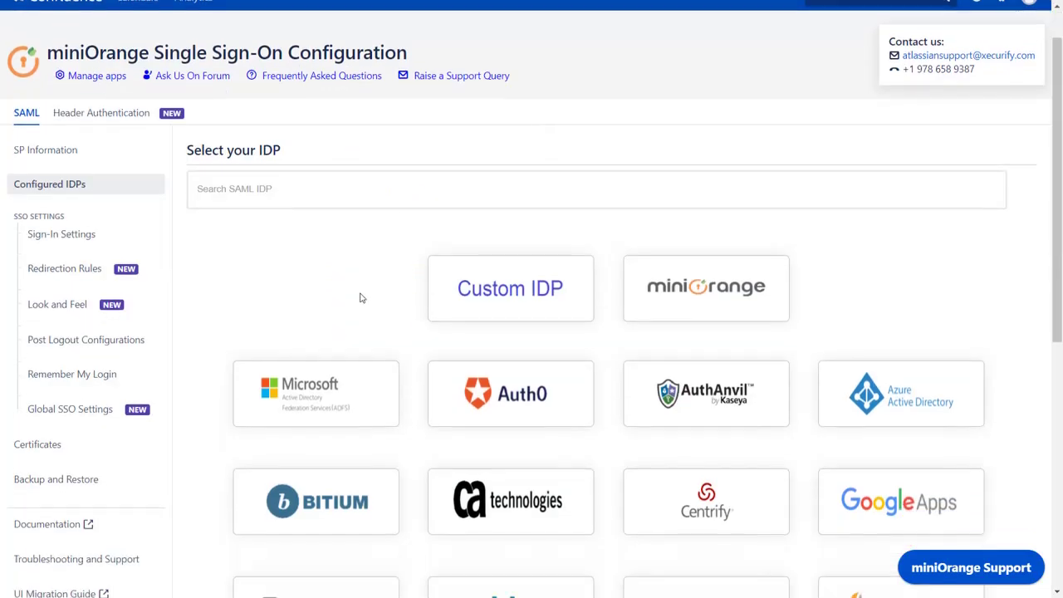
{"action": "scroll", "coordinate": [361, 297], "scroll_direction": "down", "scroll_amount": 5}
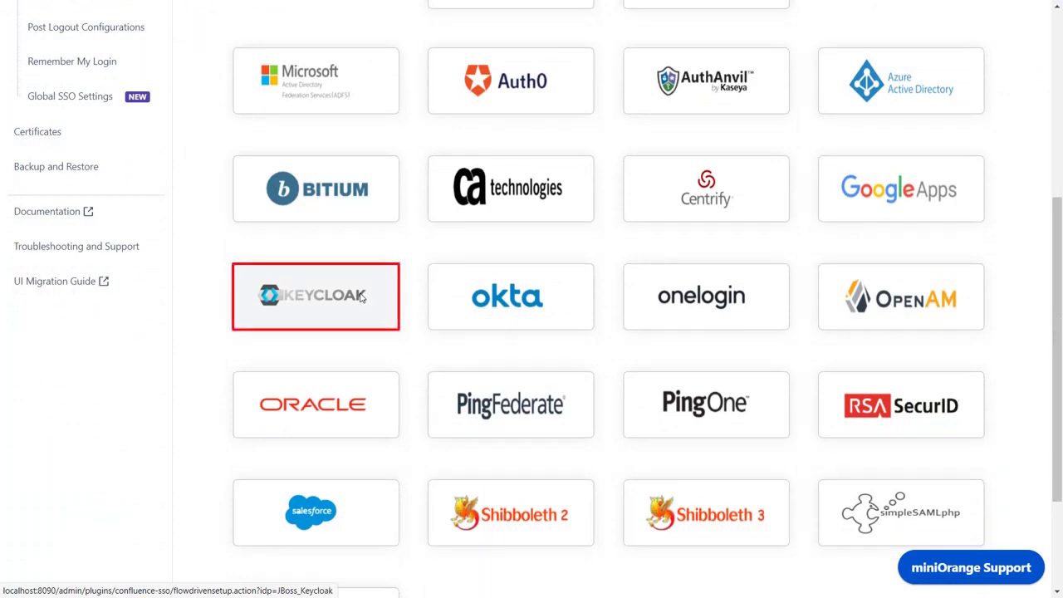
Step: Choose Keycloak as the IDP and read through its miniOrange setup guide
{"action": "left_click", "coordinate": [360, 297]}
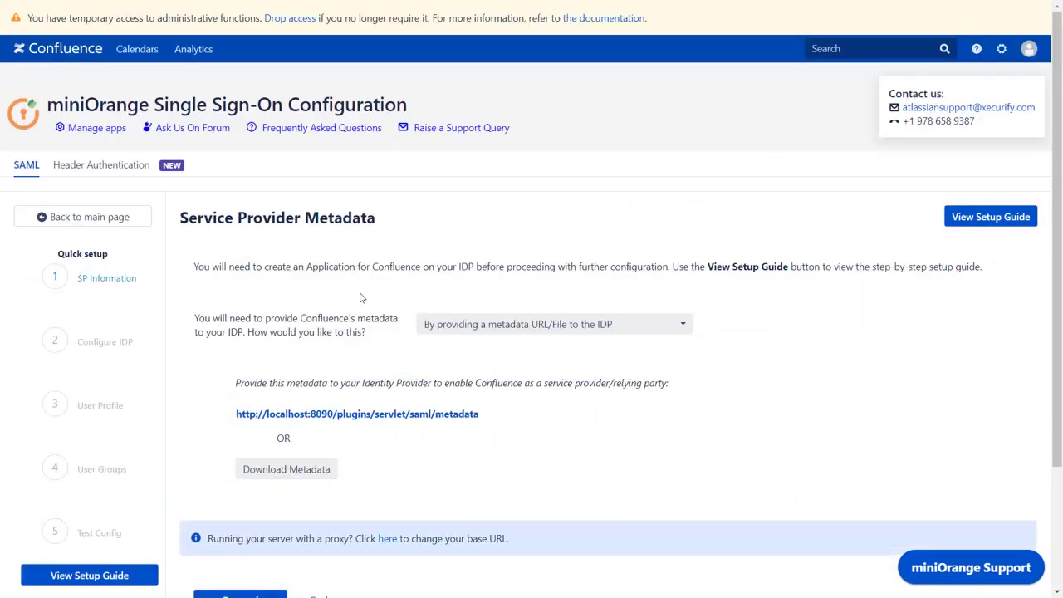
{"action": "left_click", "coordinate": [954, 219]}
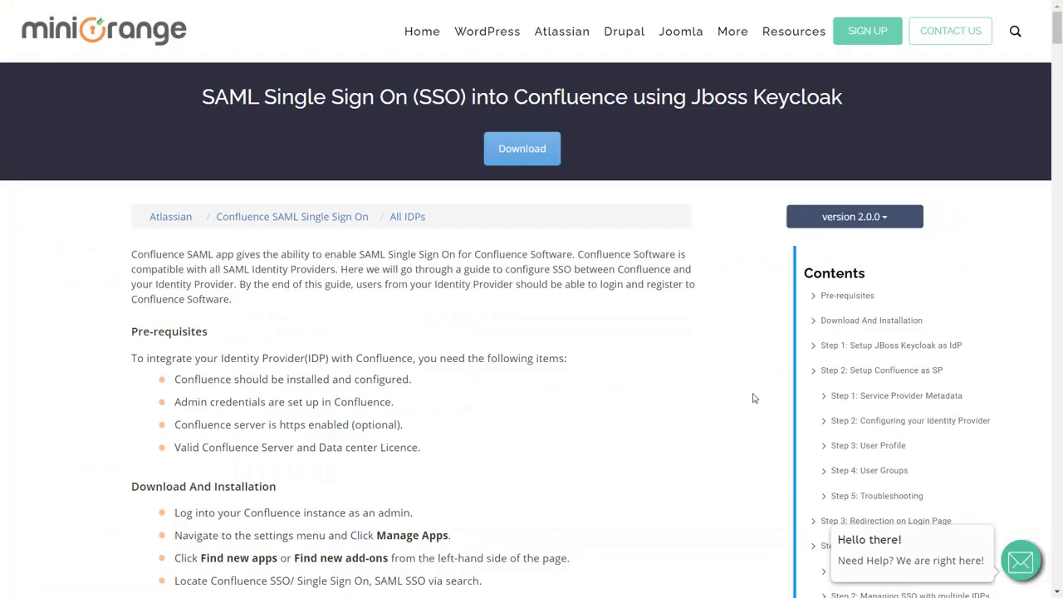
{"action": "scroll", "coordinate": [748, 408], "scroll_direction": "down", "scroll_amount": 4}
{"action": "scroll", "coordinate": [747, 407], "scroll_direction": "down", "scroll_amount": 12}
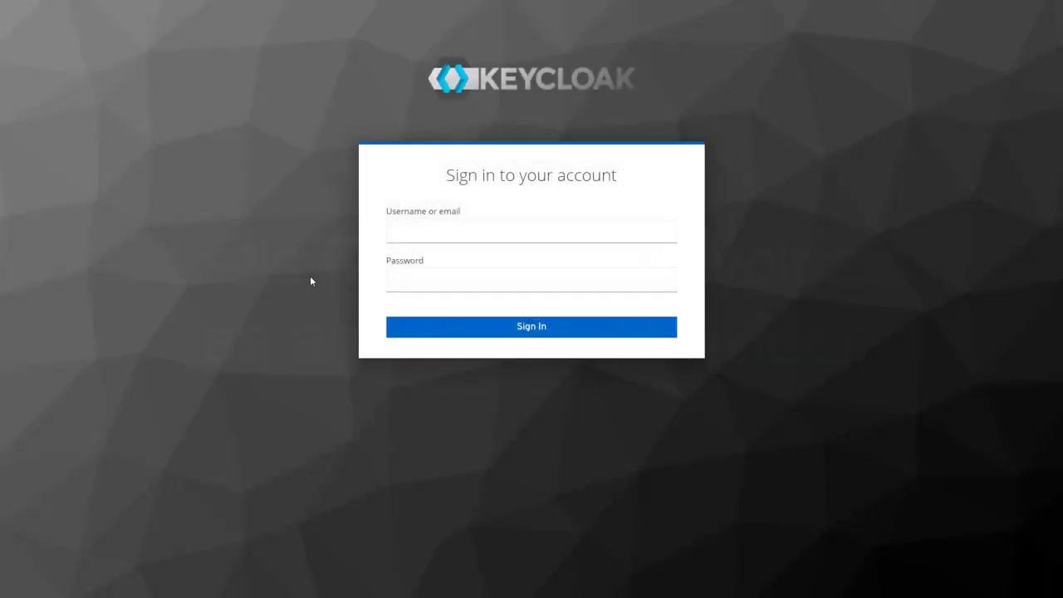
Step: Sign in to the Keycloak admin console with the admin email and password
{"action": "left_click", "coordinate": [434, 232]}
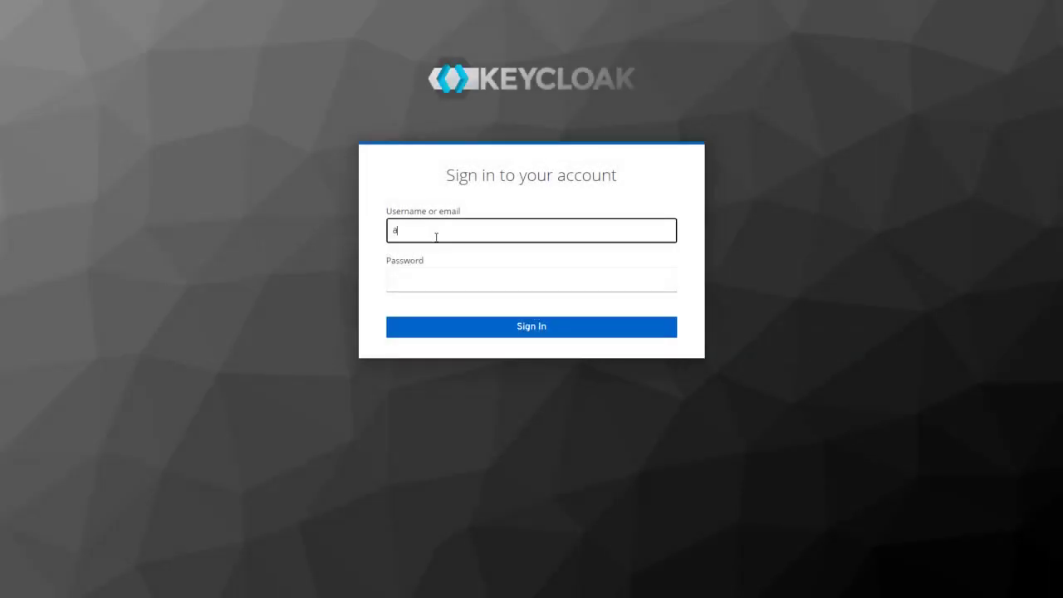
{"action": "left_click", "coordinate": [432, 279]}
{"action": "type", "text": "*****"}
{"action": "left_click", "coordinate": [427, 328]}
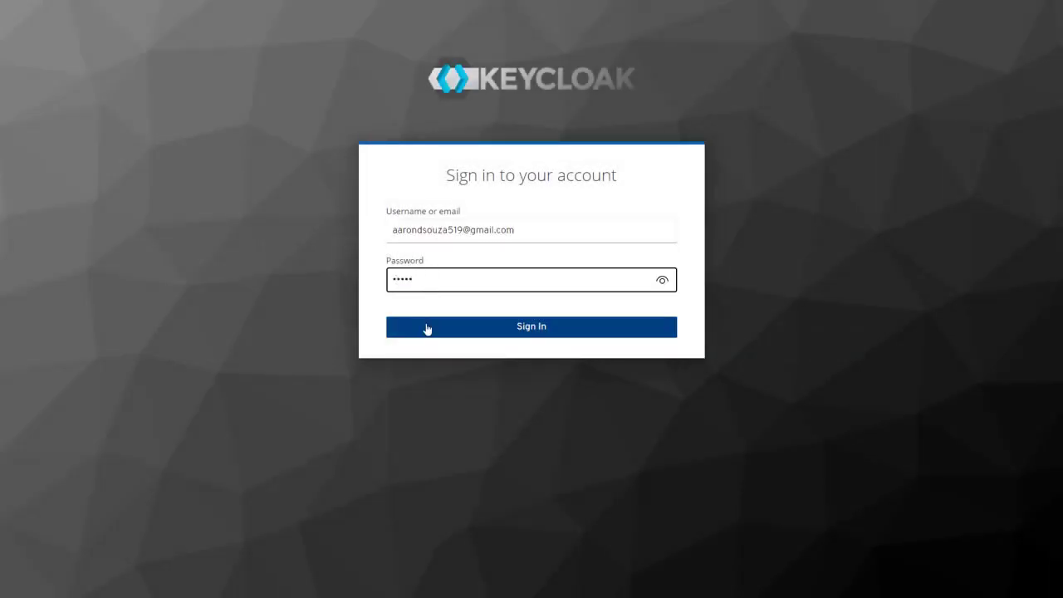
Step: Switch to the MiniOrange realm and start creating a new client
{"action": "left_click", "coordinate": [160, 62]}
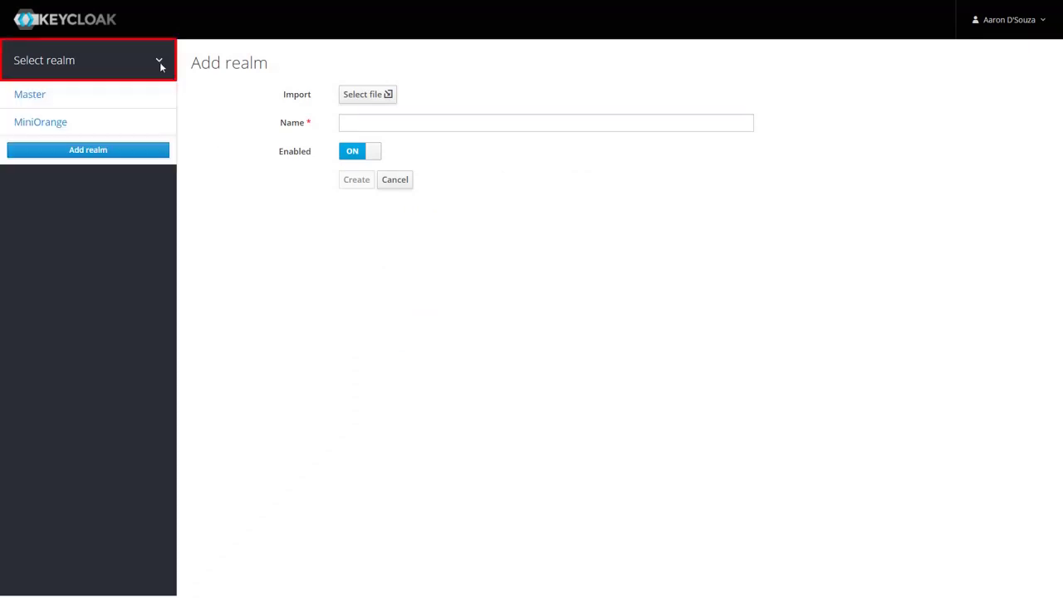
{"action": "left_click", "coordinate": [135, 124]}
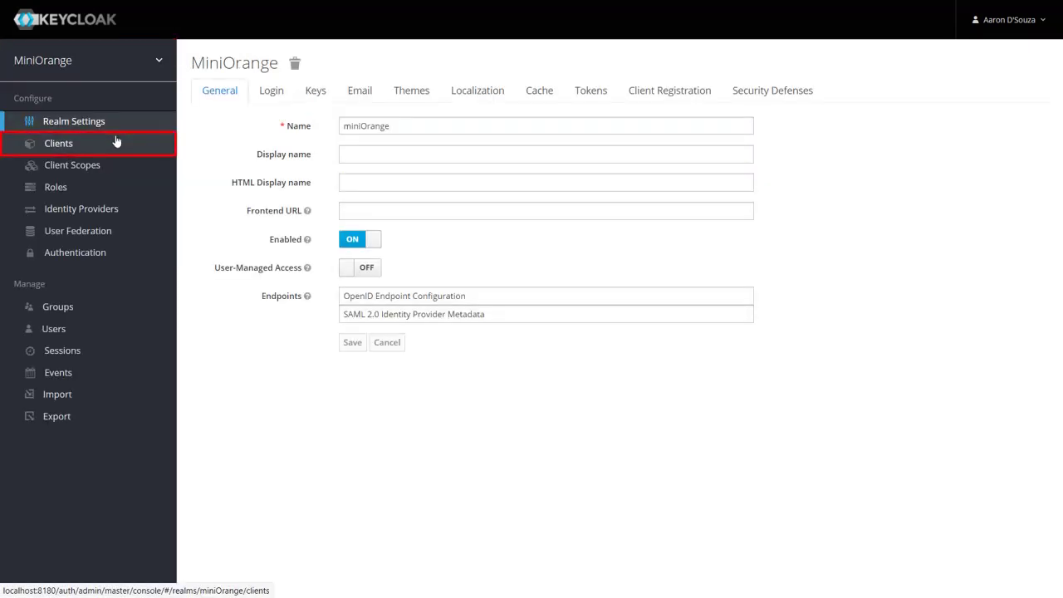
{"action": "left_click", "coordinate": [117, 143]}
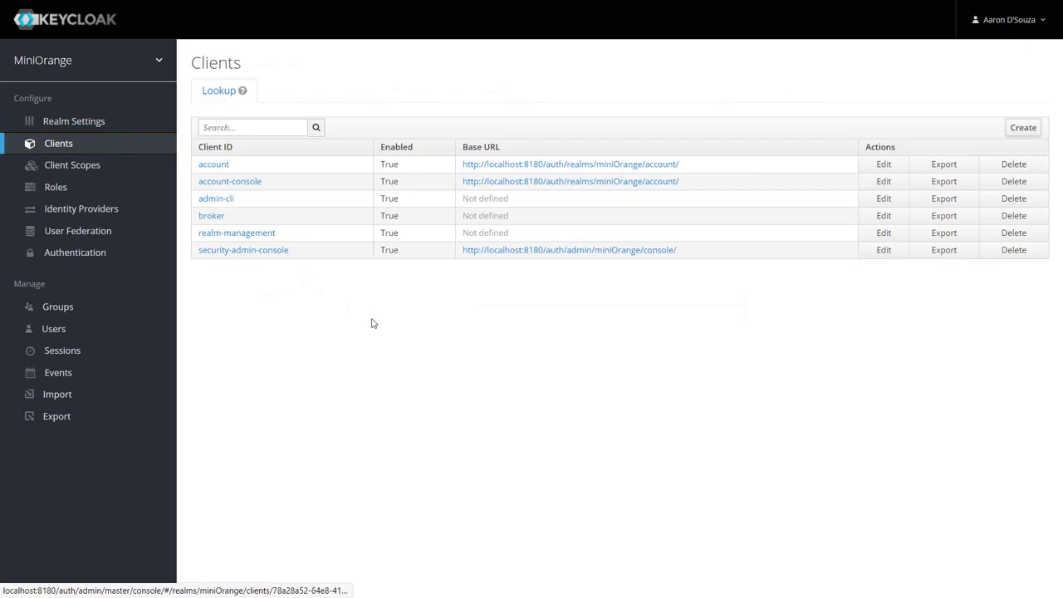
{"action": "left_click", "coordinate": [1015, 127]}
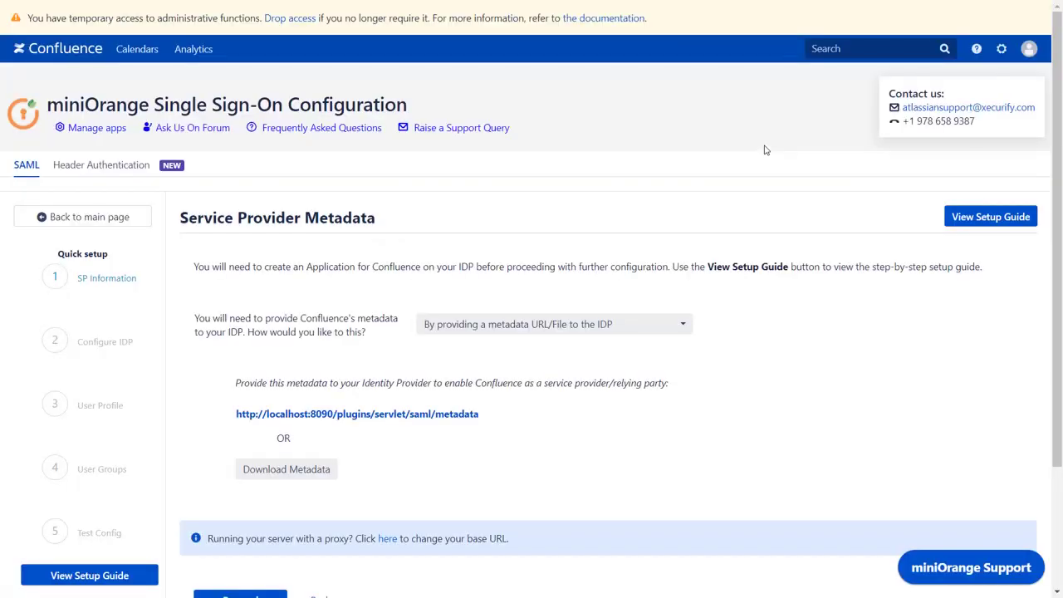
{"action": "left_click", "coordinate": [589, 320]}
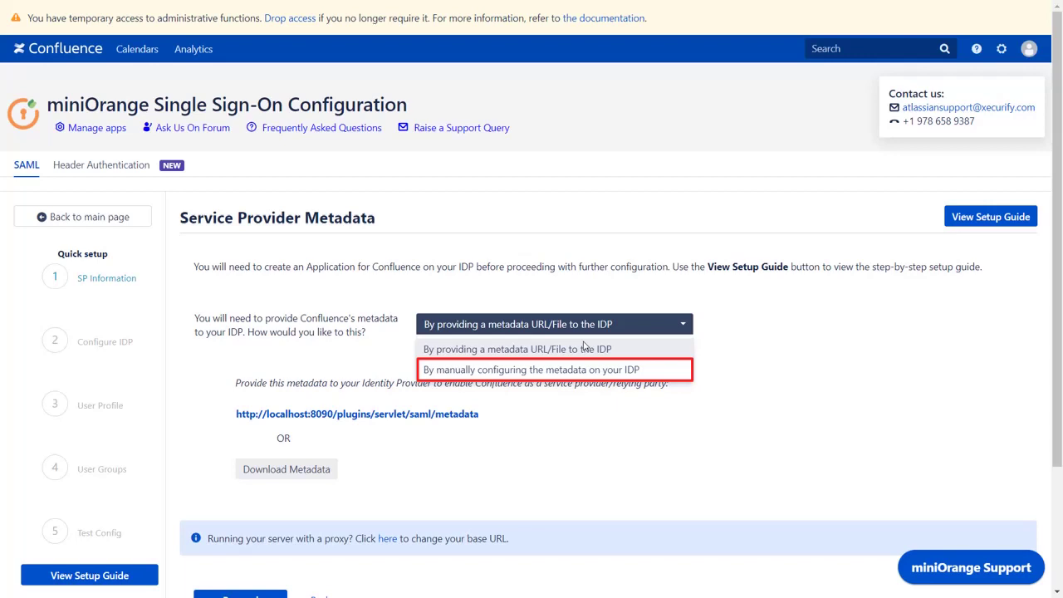
{"action": "left_click", "coordinate": [573, 371]}
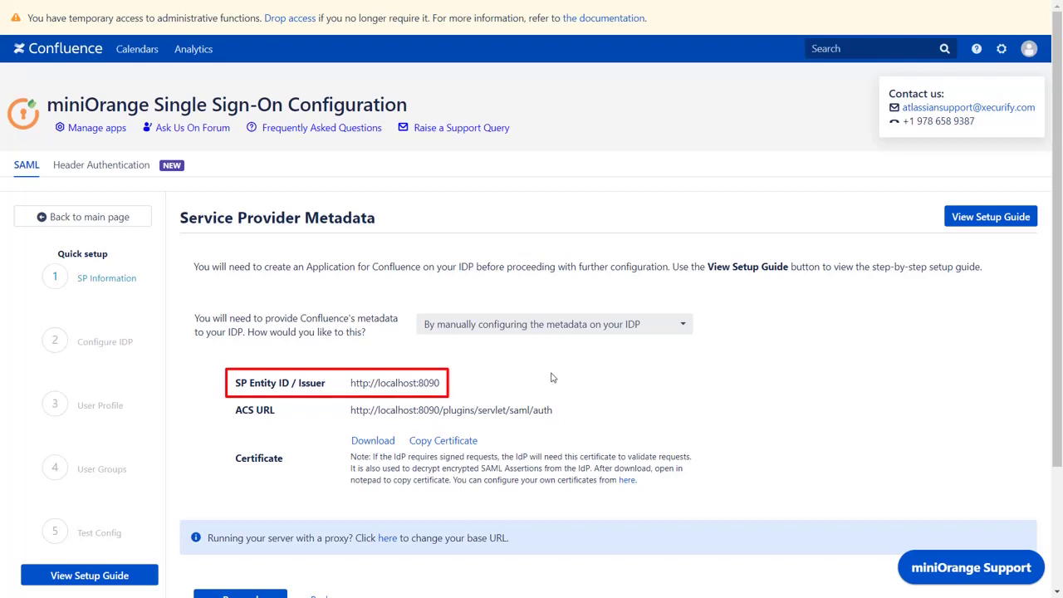
{"action": "left_click", "coordinate": [431, 382]}
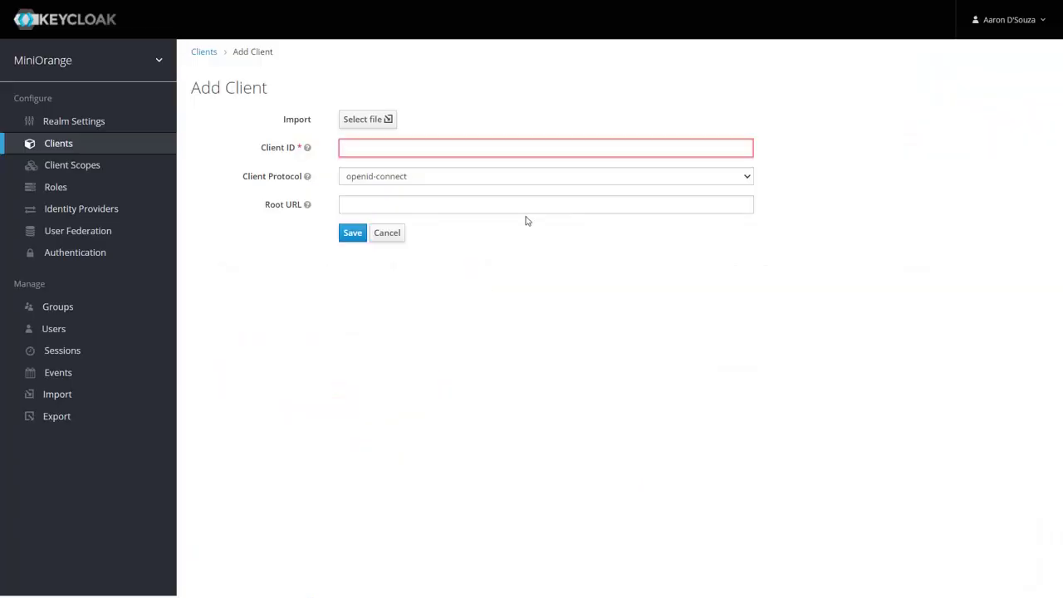
{"action": "left_click", "coordinate": [560, 152]}
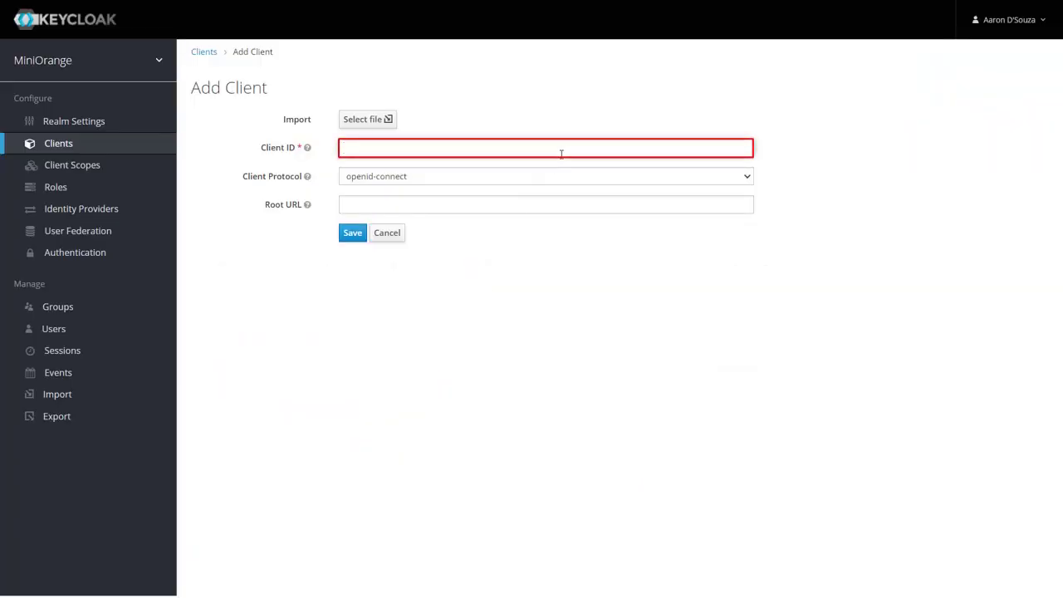
{"action": "key", "text": "ctrl+v"}
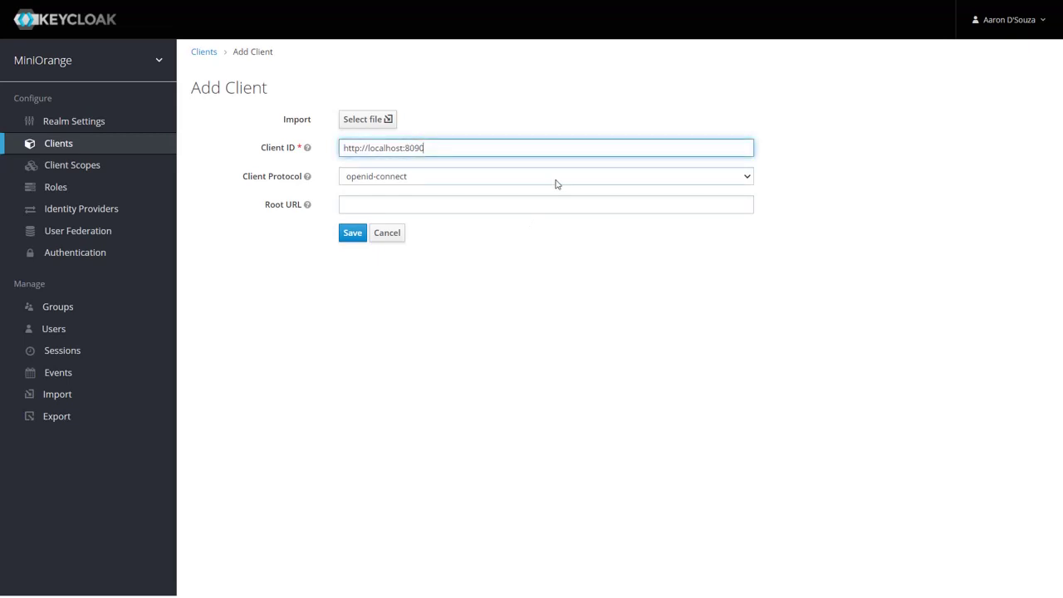
{"action": "left_click", "coordinate": [557, 180]}
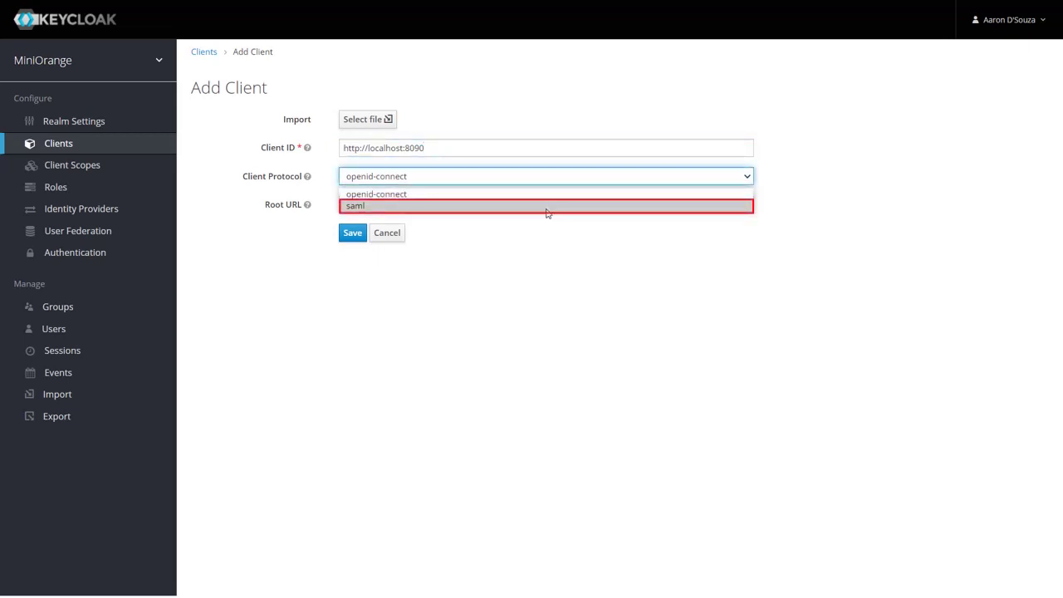
{"action": "left_click", "coordinate": [547, 211]}
{"action": "left_click", "coordinate": [354, 233]}
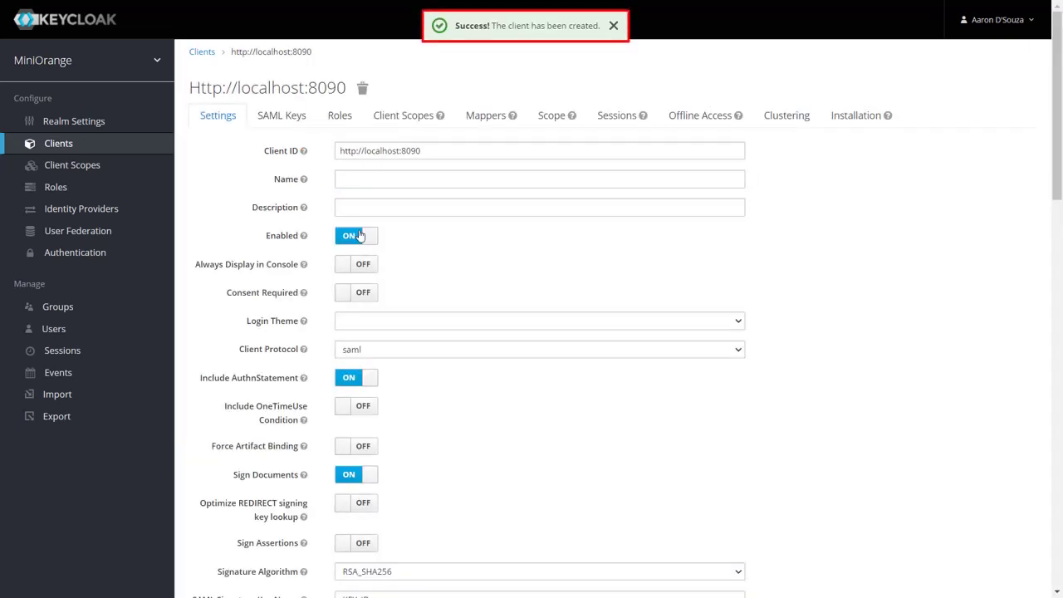
Step: Name the client 'Confluence SAML', sign assertions, and force email as Name ID Format
{"action": "left_click", "coordinate": [368, 180]}
{"action": "type", "text": "Con"}
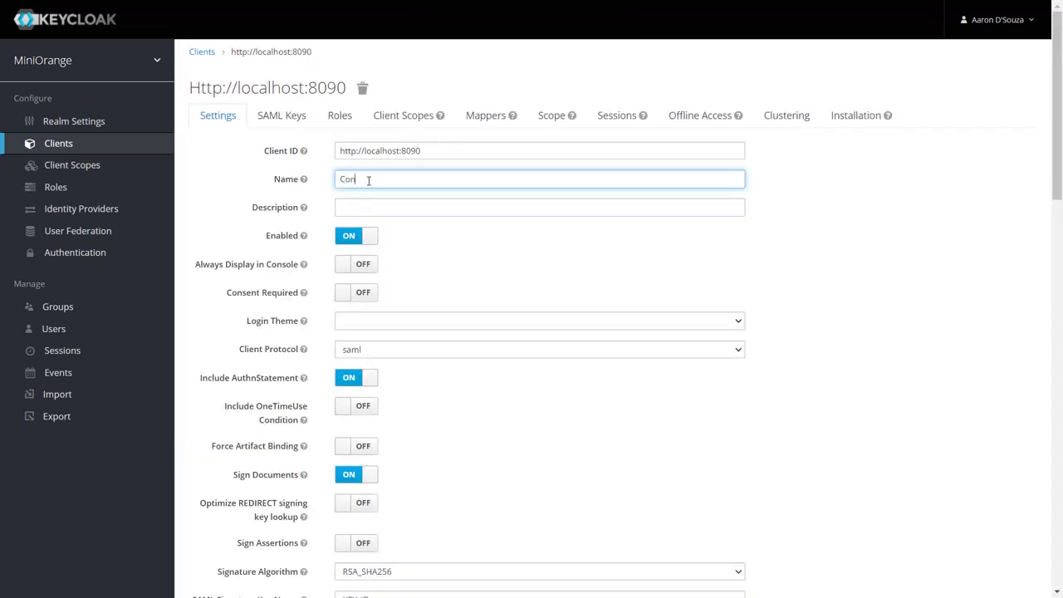
{"action": "type", "text": "fluence SAML"}
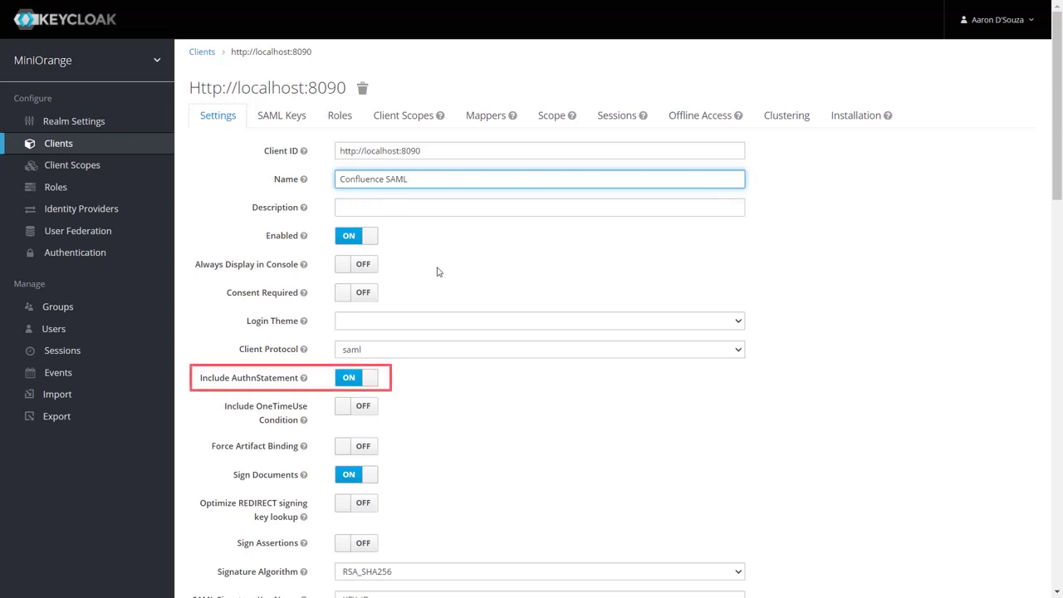
{"action": "scroll", "coordinate": [437, 270], "scroll_direction": "down", "scroll_amount": 3}
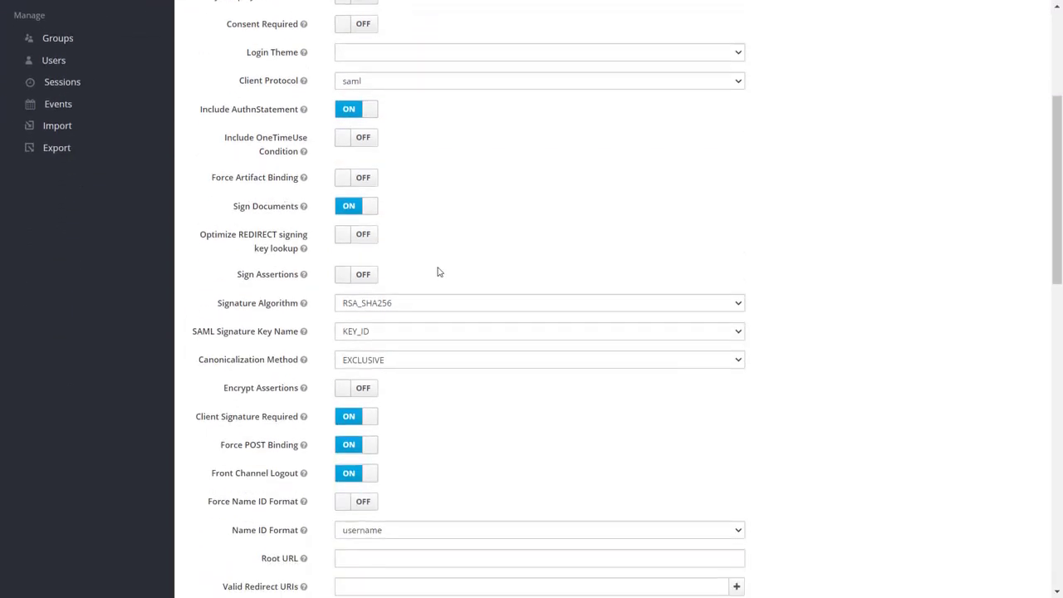
{"action": "left_click", "coordinate": [354, 281]}
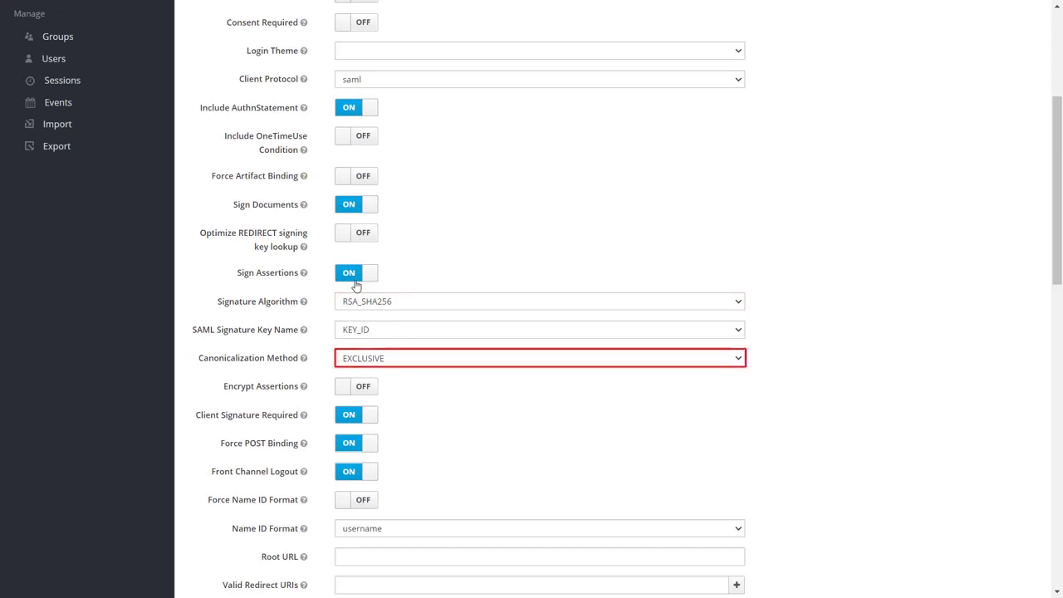
{"action": "scroll", "coordinate": [356, 286], "scroll_direction": "down", "scroll_amount": 3}
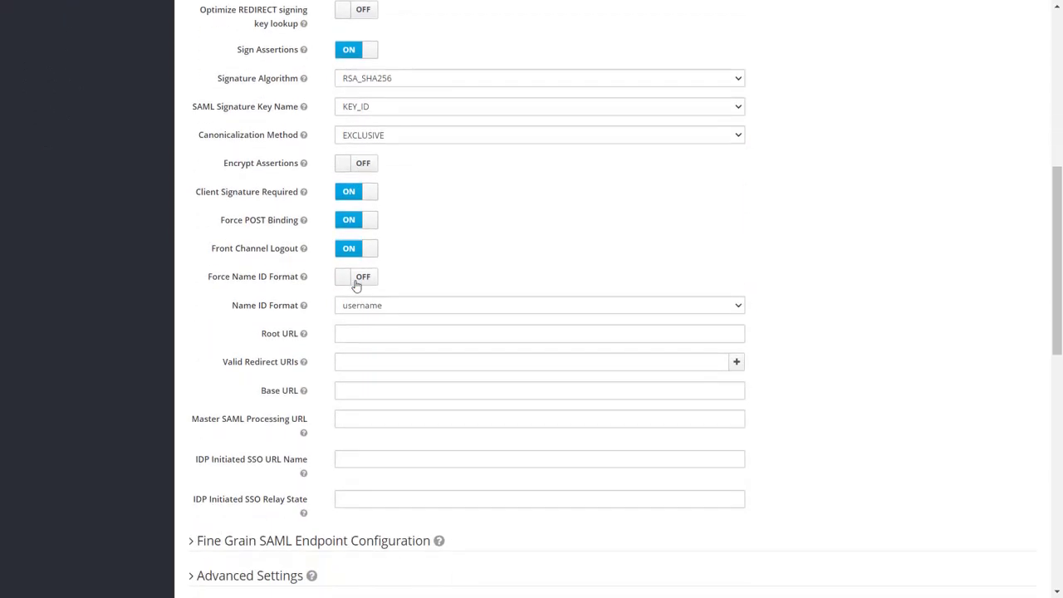
{"action": "left_click", "coordinate": [355, 279]}
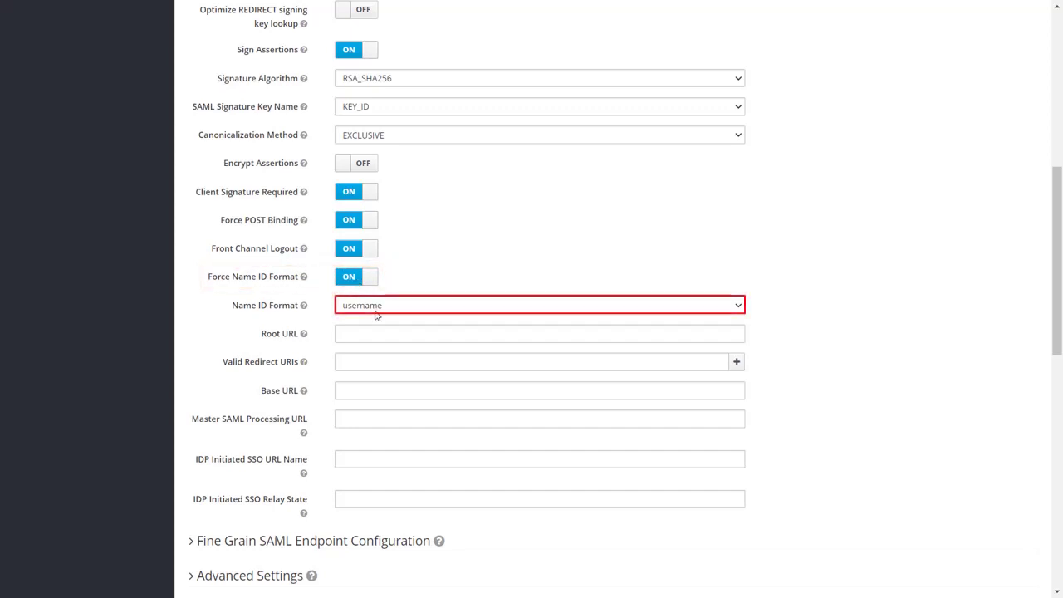
{"action": "left_click", "coordinate": [375, 313]}
{"action": "left_click", "coordinate": [371, 337]}
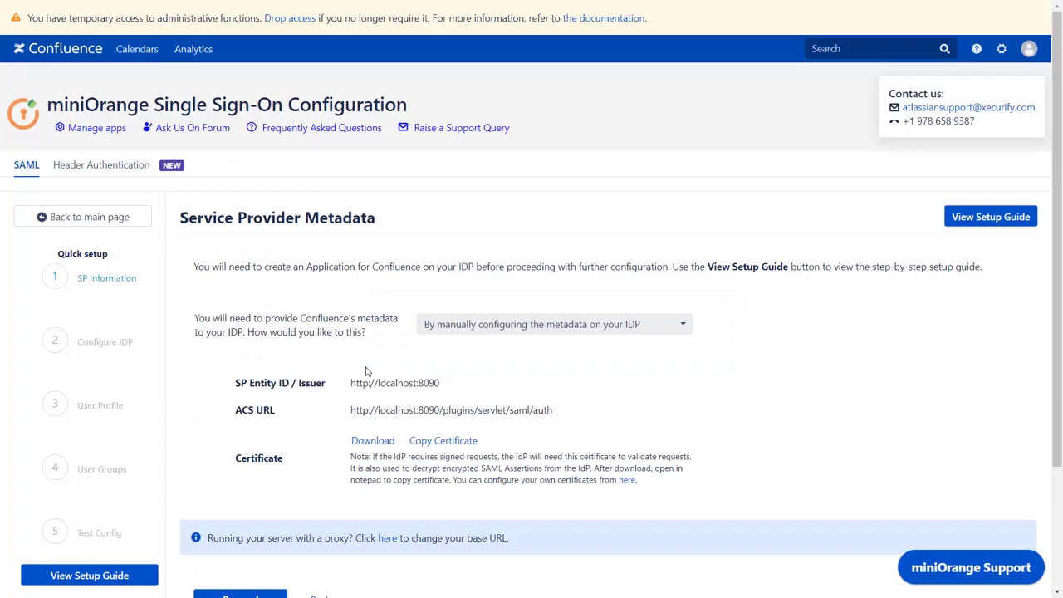
{"action": "left_click", "coordinate": [408, 413]}
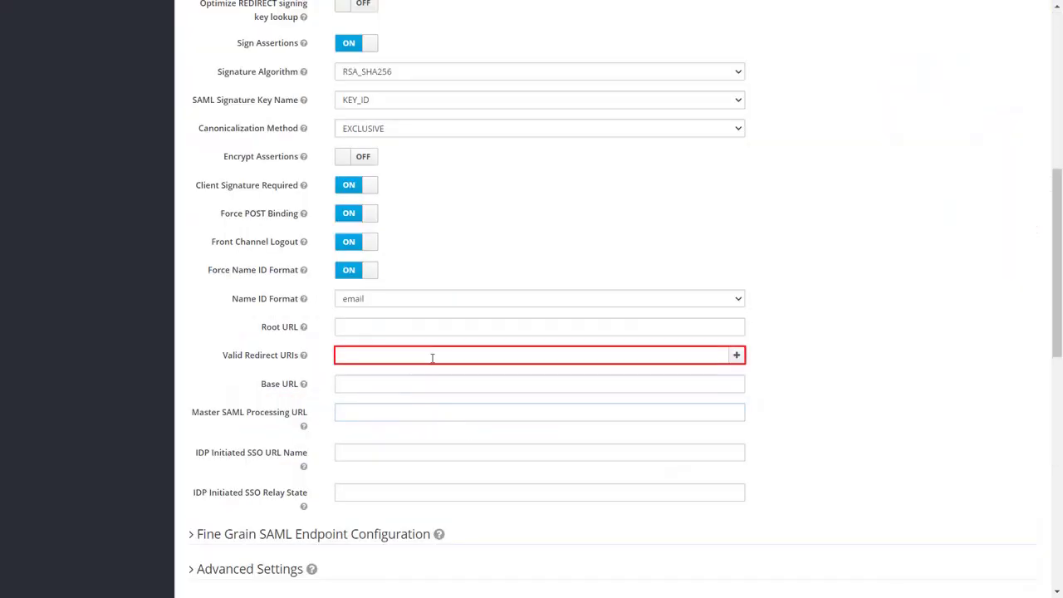
{"action": "left_click", "coordinate": [432, 357]}
{"action": "key", "text": "ctrl+v"}
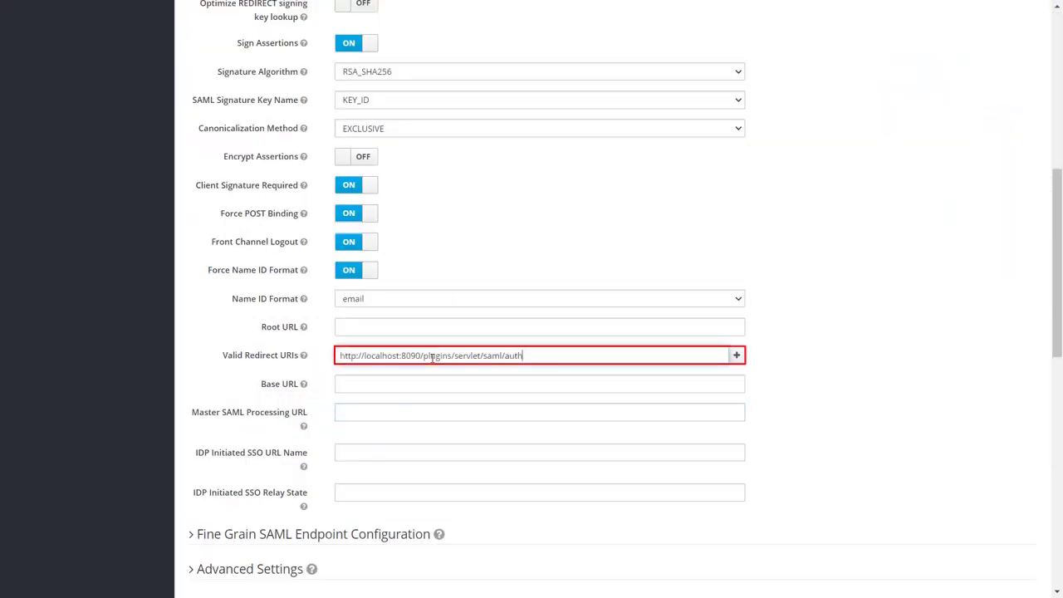
{"action": "scroll", "coordinate": [432, 358], "scroll_direction": "down", "scroll_amount": 4}
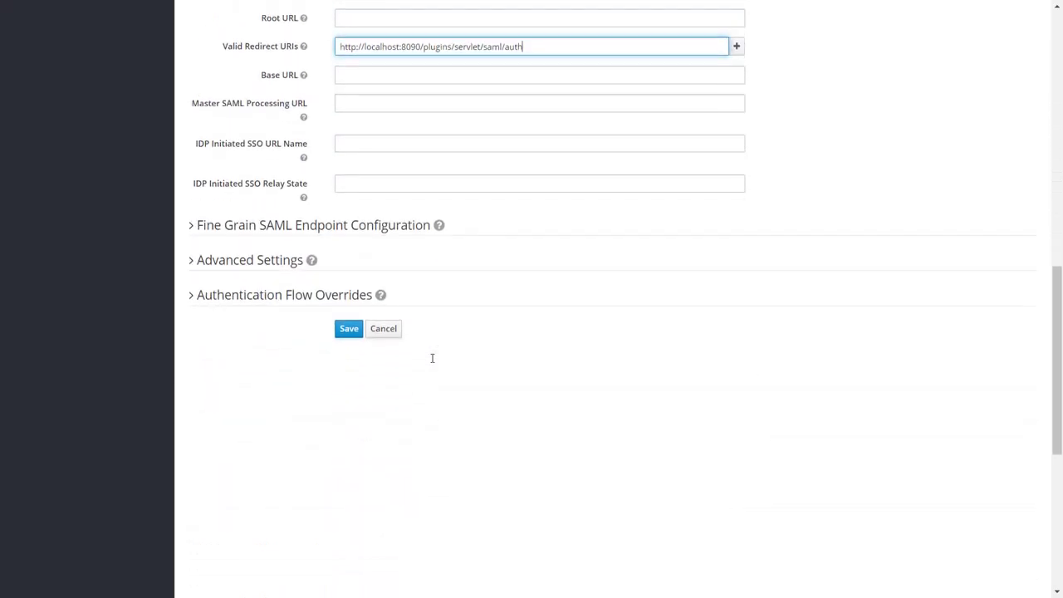
{"action": "left_click", "coordinate": [408, 225]}
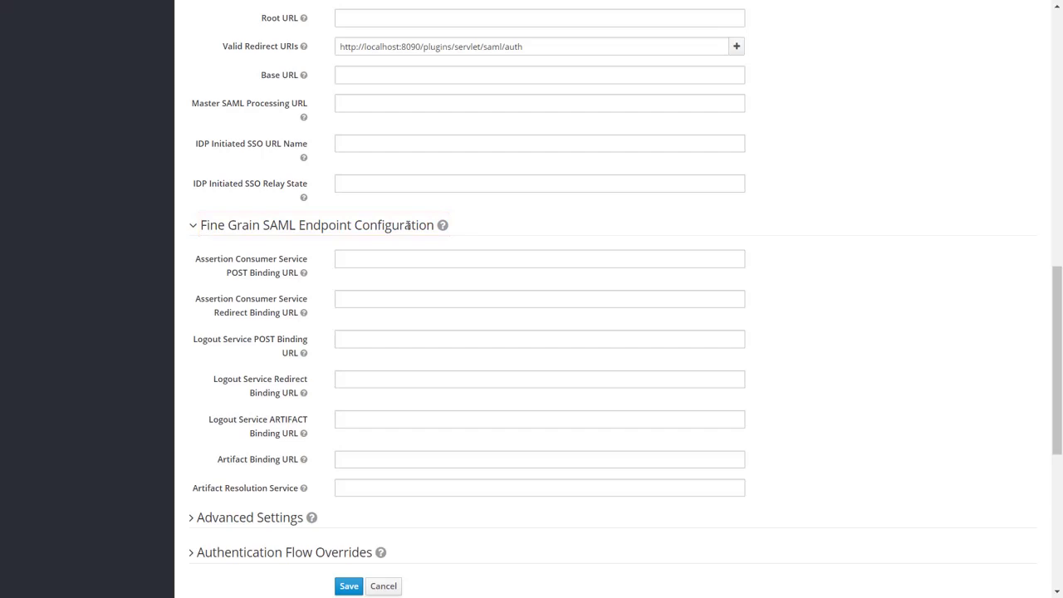
{"action": "left_click", "coordinate": [405, 257]}
{"action": "key", "text": "ctrl+v"}
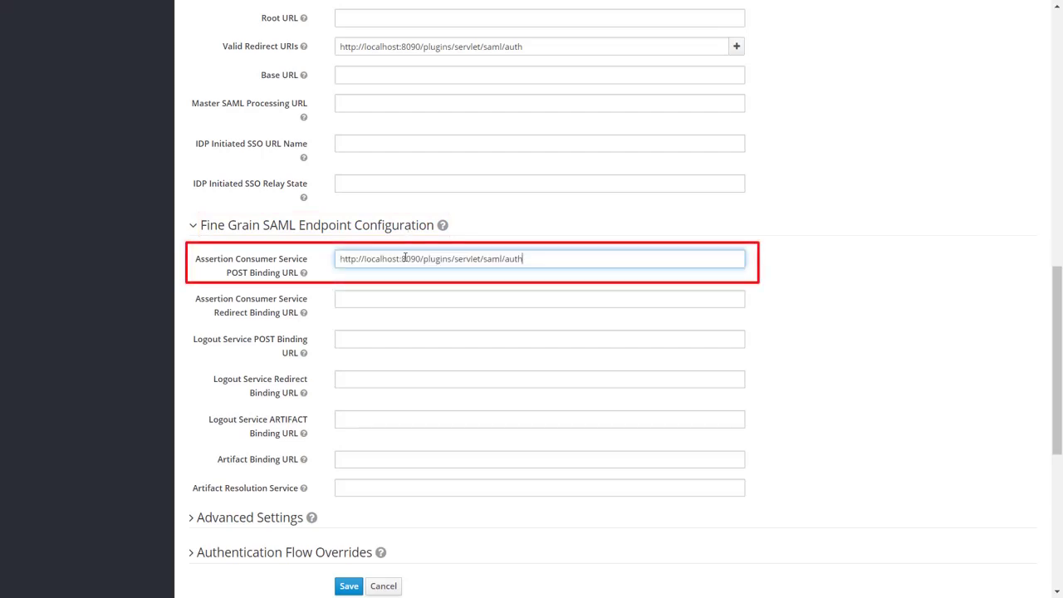
{"action": "scroll", "coordinate": [406, 257], "scroll_direction": "down", "scroll_amount": 2}
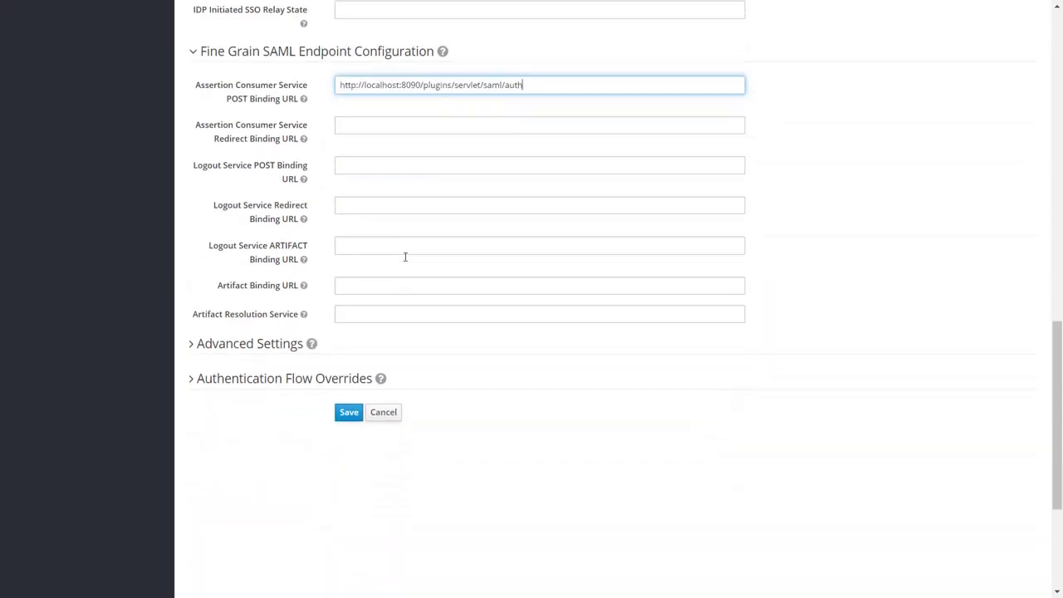
{"action": "left_click", "coordinate": [349, 415]}
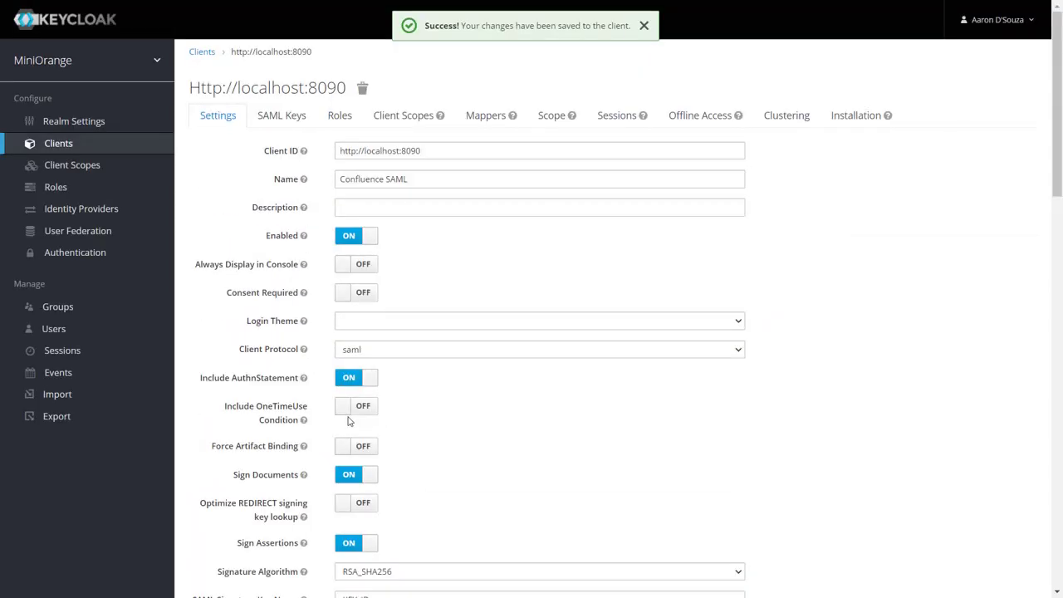
Step: Add the built-in X500 email, givenName and surname mappers to the Confluence SAML client
{"action": "left_click", "coordinate": [487, 123]}
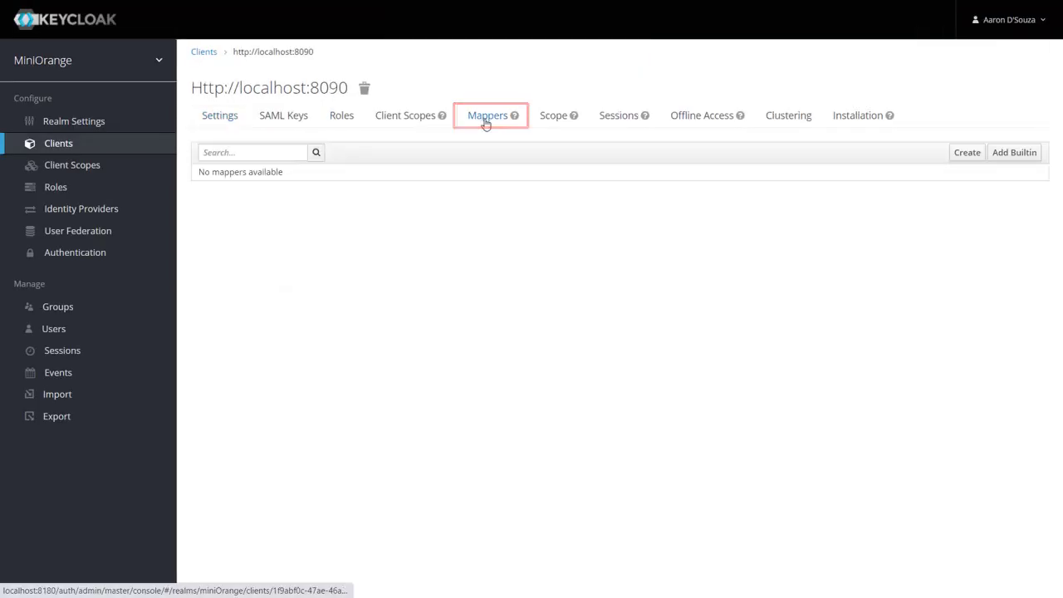
{"action": "left_click", "coordinate": [1002, 158]}
{"action": "left_click", "coordinate": [972, 157]}
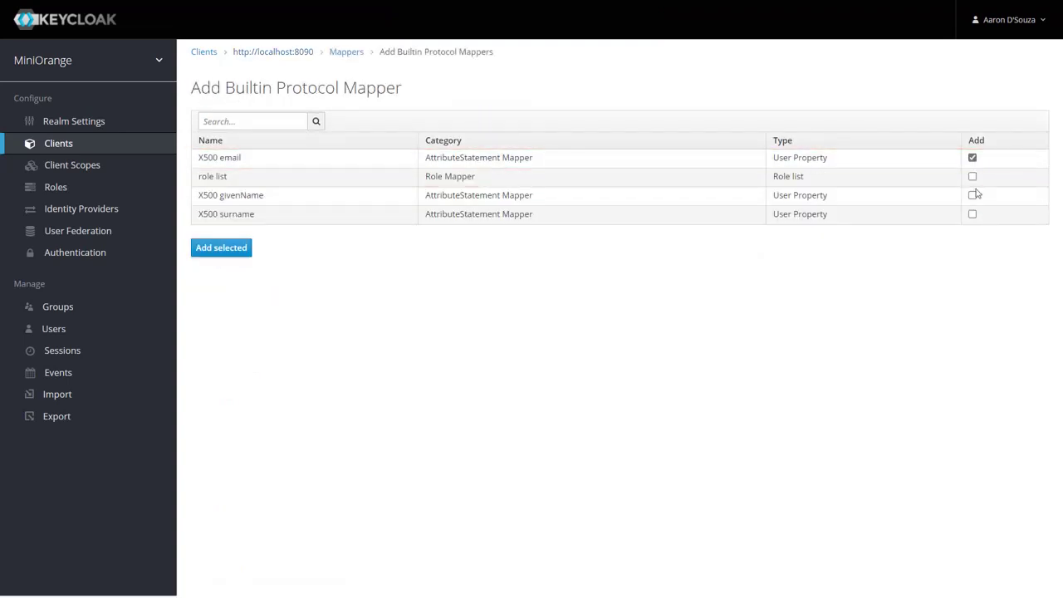
{"action": "left_click", "coordinate": [973, 196]}
{"action": "left_click", "coordinate": [972, 214]}
{"action": "left_click", "coordinate": [237, 254]}
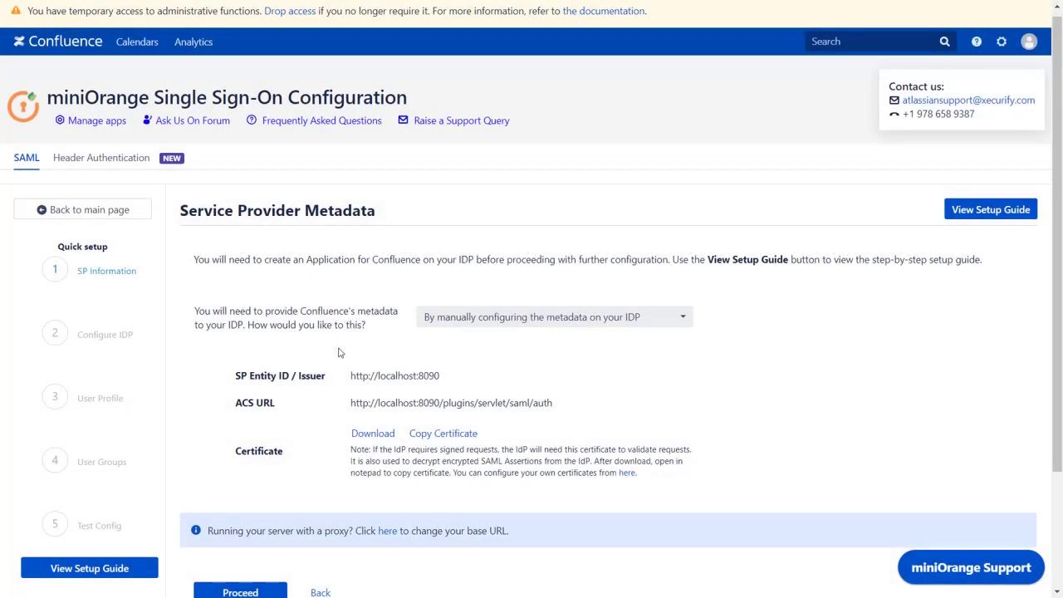
Step: Scroll Confluence's Service Provider Metadata page down to the Proceed button
{"action": "scroll", "coordinate": [338, 353], "scroll_direction": "down", "scroll_amount": 2}
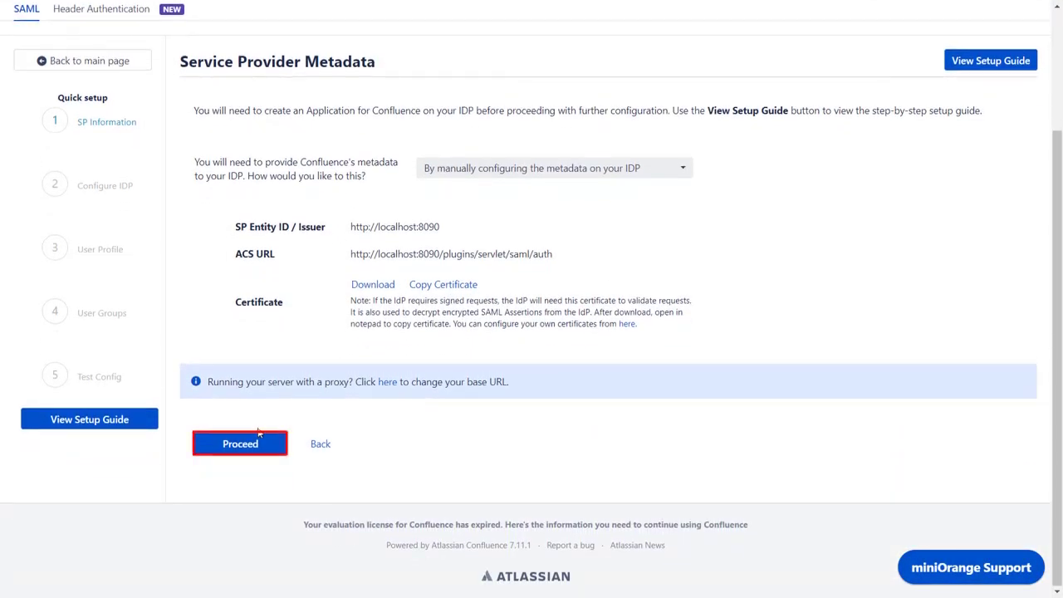
Step: Proceed to Configure Identity Provider, enter IDP name 'Keycloak SSO', and select manual IDP configuration
{"action": "left_click", "coordinate": [240, 443]}
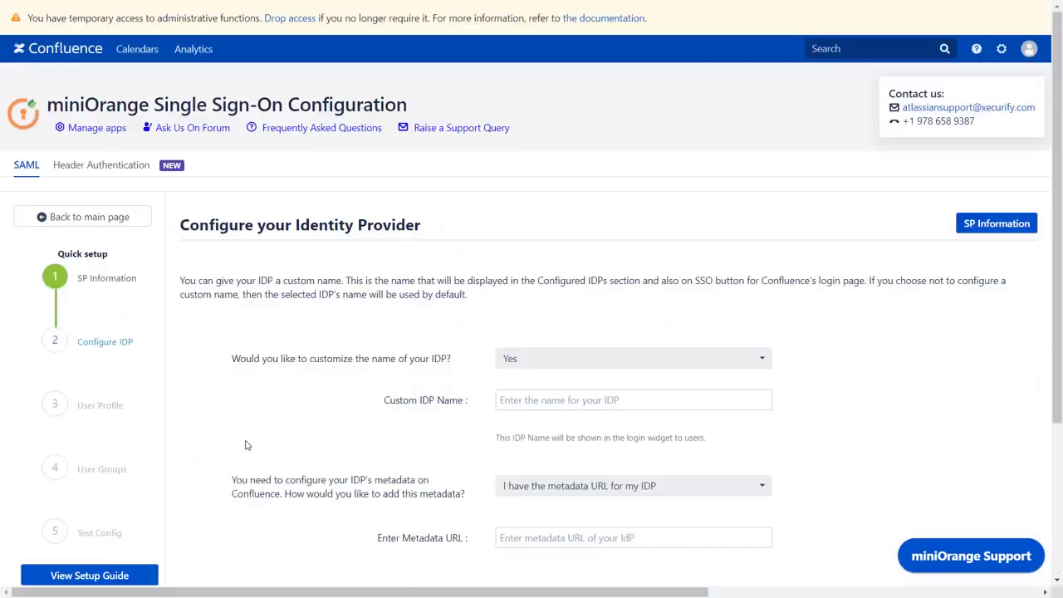
{"action": "left_click", "coordinate": [515, 401]}
{"action": "type", "text": "Keycloak SSO"}
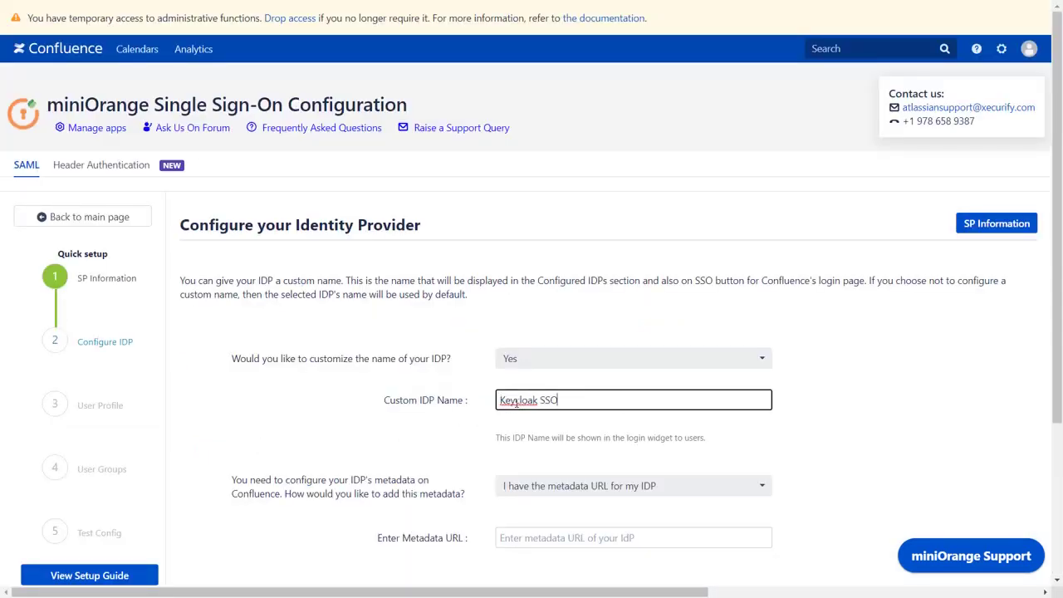
{"action": "scroll", "coordinate": [516, 403], "scroll_direction": "down", "scroll_amount": 2}
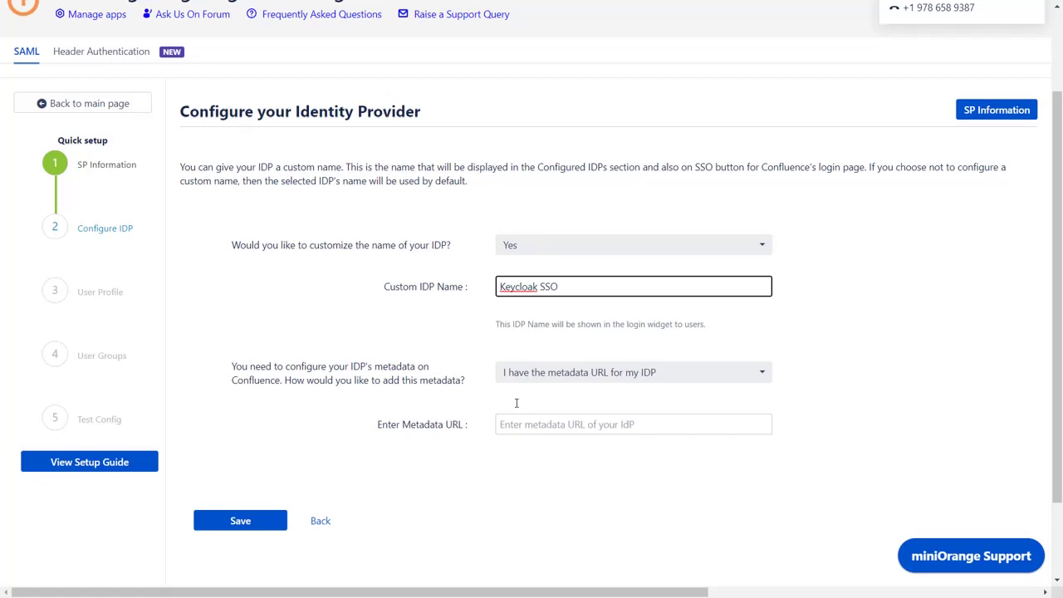
{"action": "left_click", "coordinate": [562, 375]}
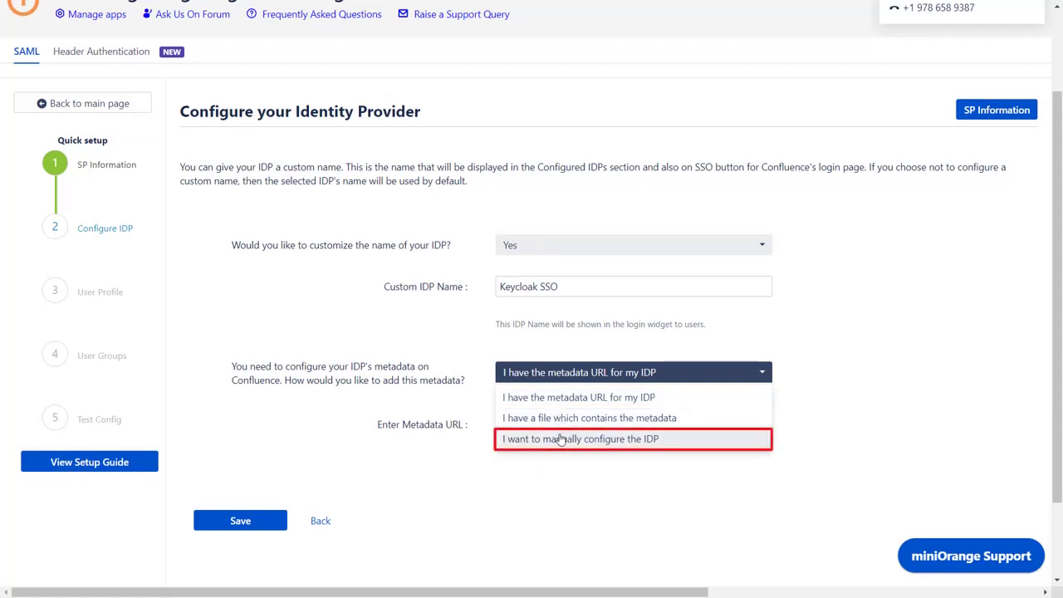
{"action": "left_click", "coordinate": [560, 439]}
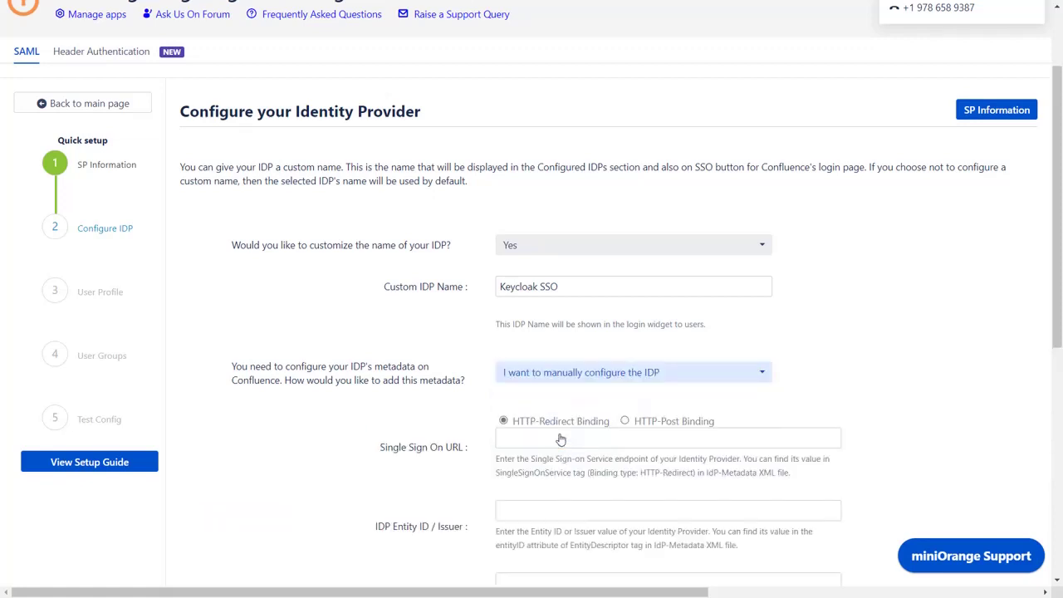
{"action": "scroll", "coordinate": [561, 440], "scroll_direction": "down", "scroll_amount": 3}
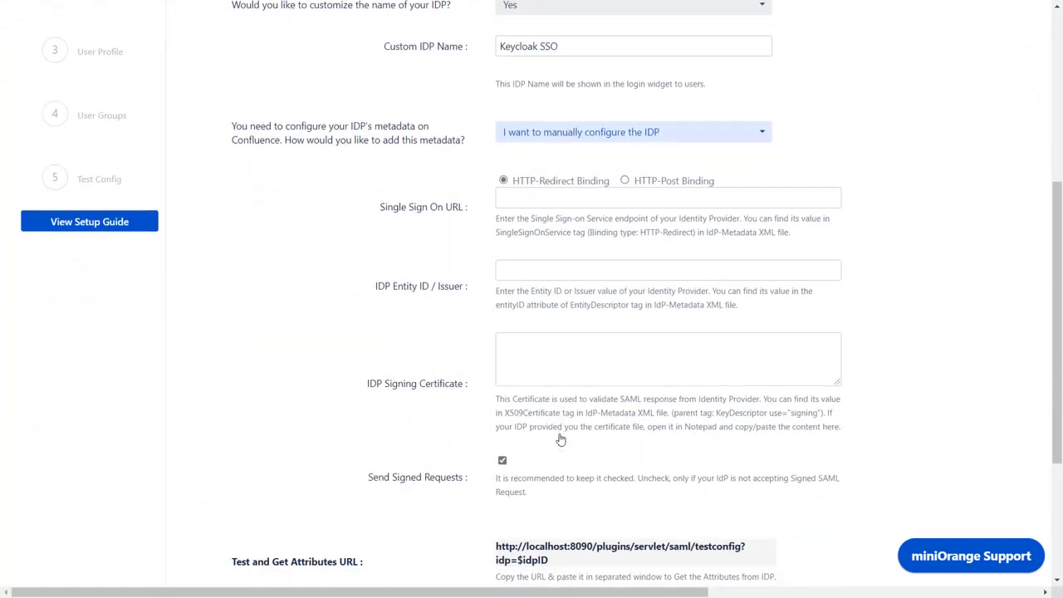
Step: Open the miniOrange realm's SAML 2.0 Identity Provider Metadata XML in Keycloak
{"action": "key", "text": "ctrl+Tab"}
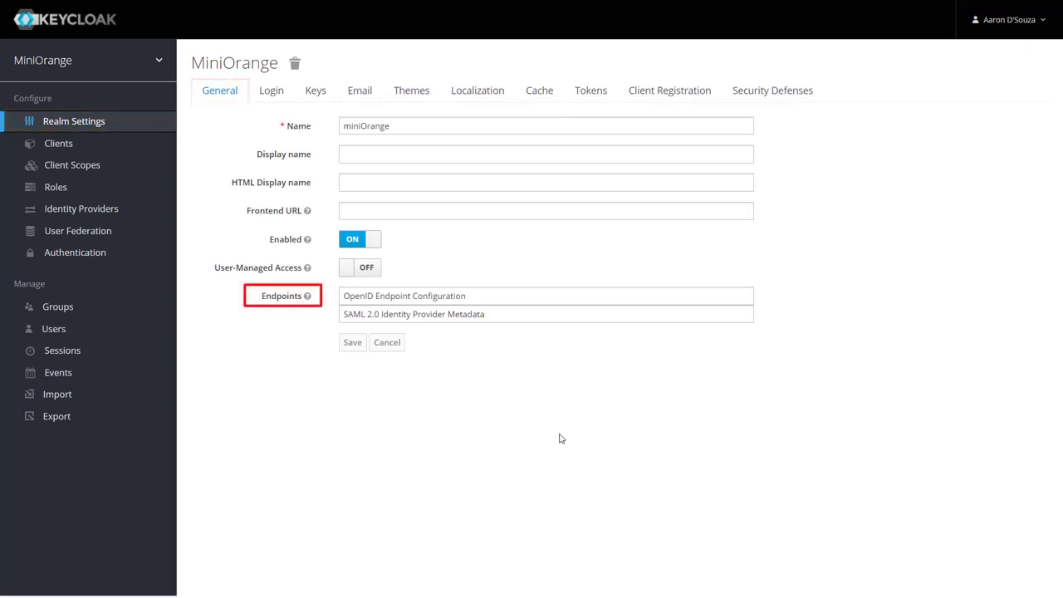
{"action": "left_click", "coordinate": [475, 319]}
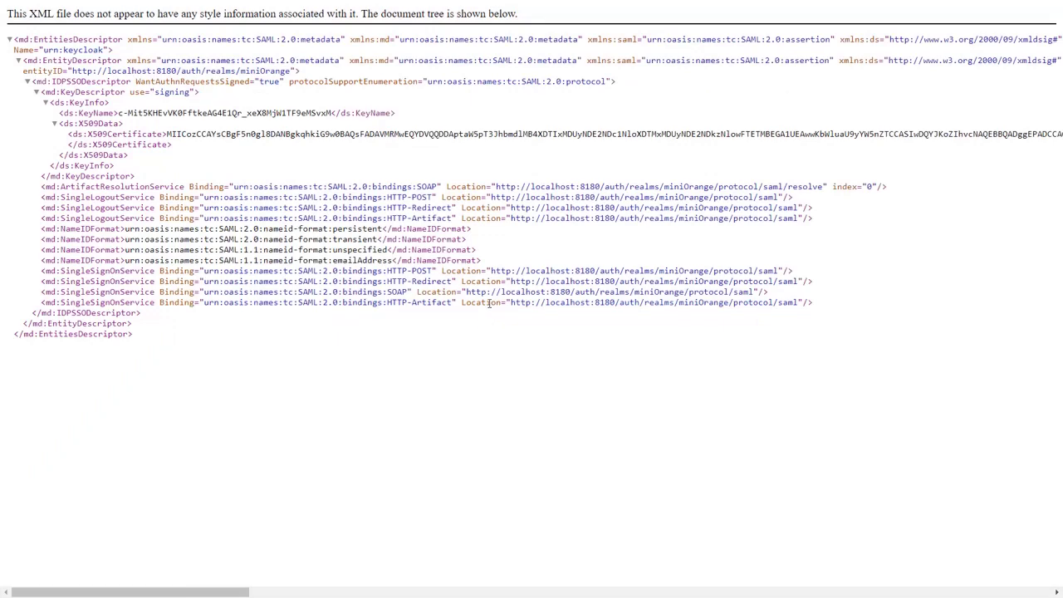
{"action": "left_click_drag", "start_coordinate": [510, 281], "coordinate": [800, 282]}
{"action": "key", "text": "ctrl+c"}
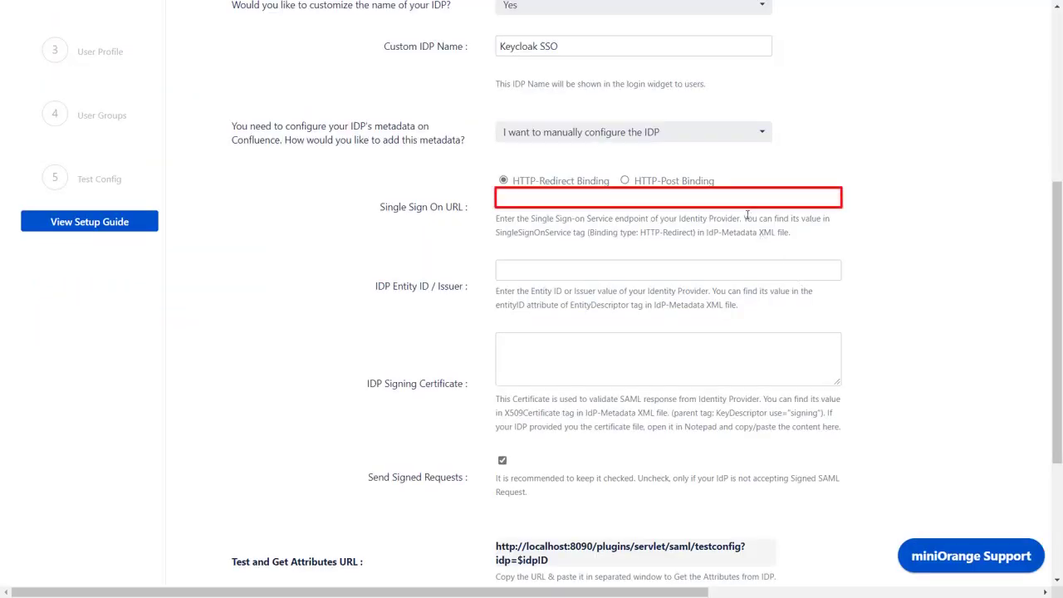
{"action": "left_click", "coordinate": [738, 199]}
{"action": "key", "text": "ctrl+v"}
{"action": "key", "text": "ctrl+Tab"}
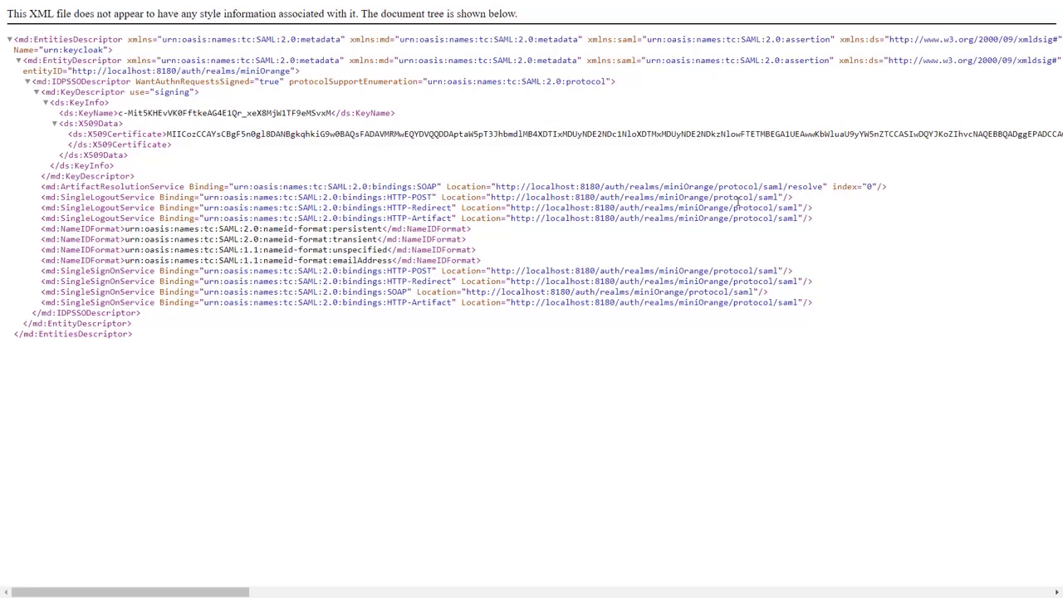
{"action": "left_click_drag", "start_coordinate": [72, 72], "coordinate": [290, 71]}
{"action": "key", "text": "ctrl+c"}
{"action": "key", "text": "ctrl+Tab"}
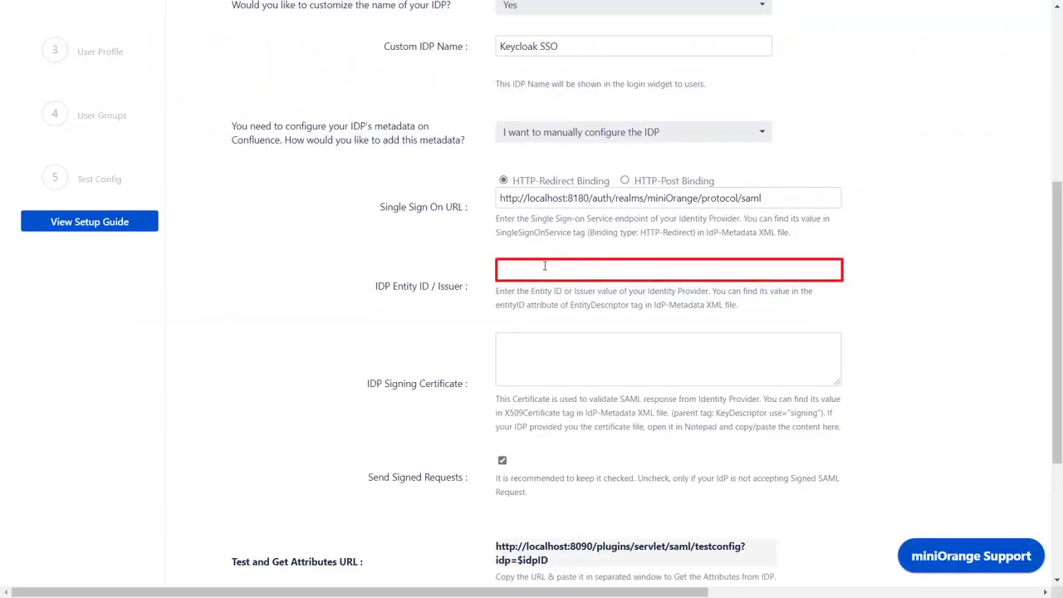
{"action": "left_click", "coordinate": [545, 266]}
{"action": "key", "text": "ctrl+v"}
Step: Paste Keycloak's X509 certificate as the IDP Signing Certificate and save the IDP settings
{"action": "key", "text": "ctrl+Tab"}
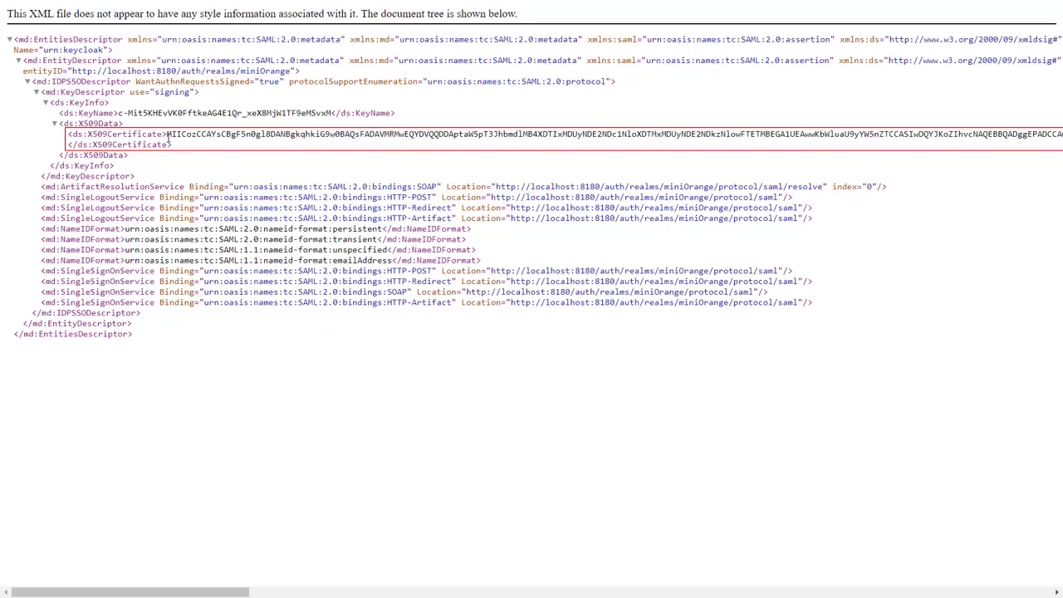
{"action": "double_click", "coordinate": [168, 135]}
{"action": "key", "text": "ctrl+c"}
{"action": "key", "text": "ctrl+Tab"}
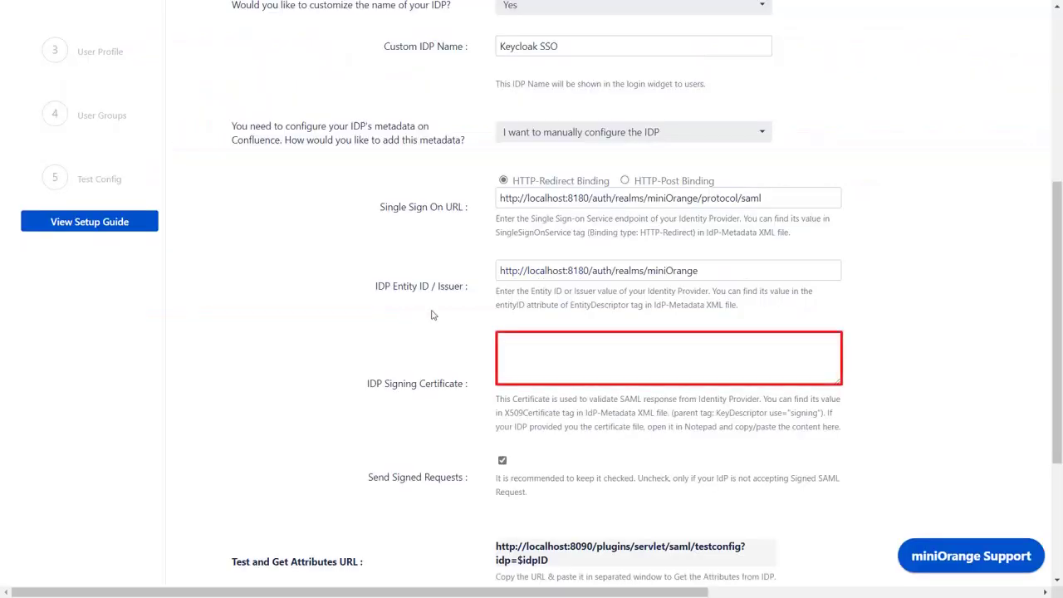
{"action": "left_click", "coordinate": [522, 351]}
{"action": "key", "text": "ctrl+v"}
{"action": "scroll", "coordinate": [522, 351], "scroll_direction": "down", "scroll_amount": 3}
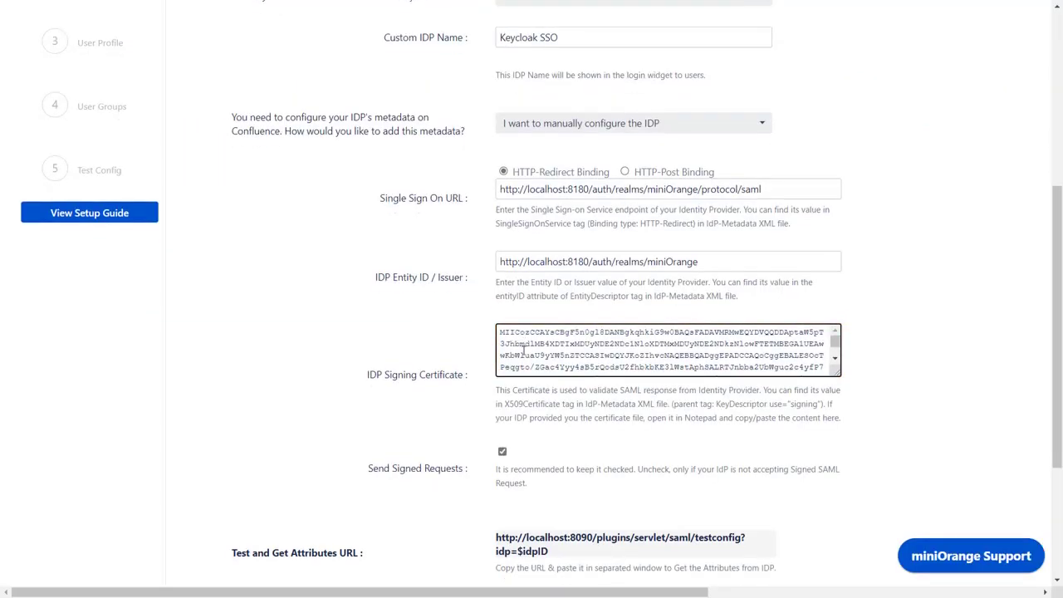
{"action": "left_click", "coordinate": [278, 445]}
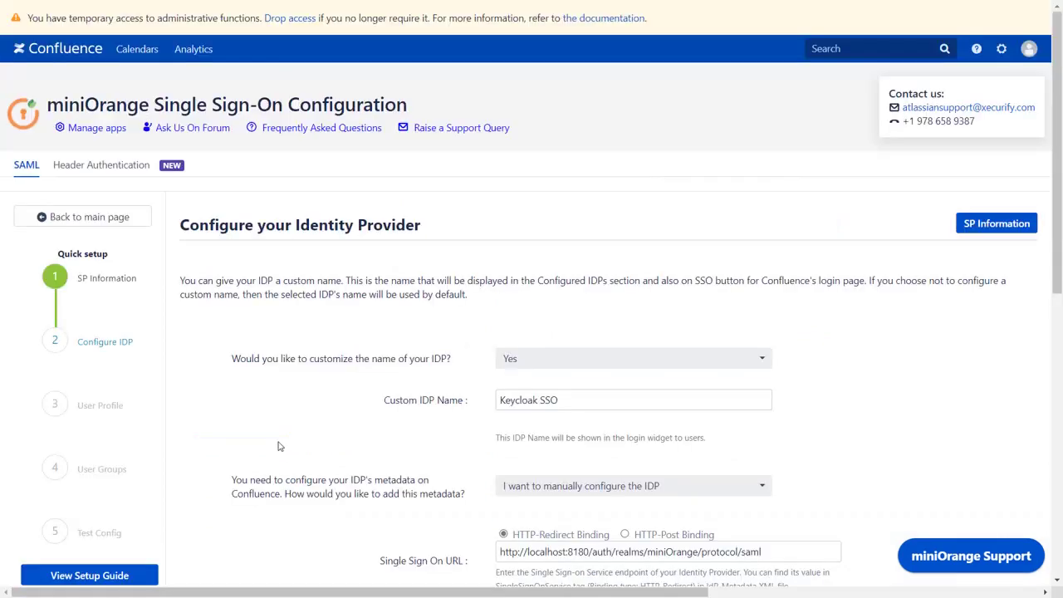
{"action": "scroll", "coordinate": [278, 446], "scroll_direction": "down", "scroll_amount": 6}
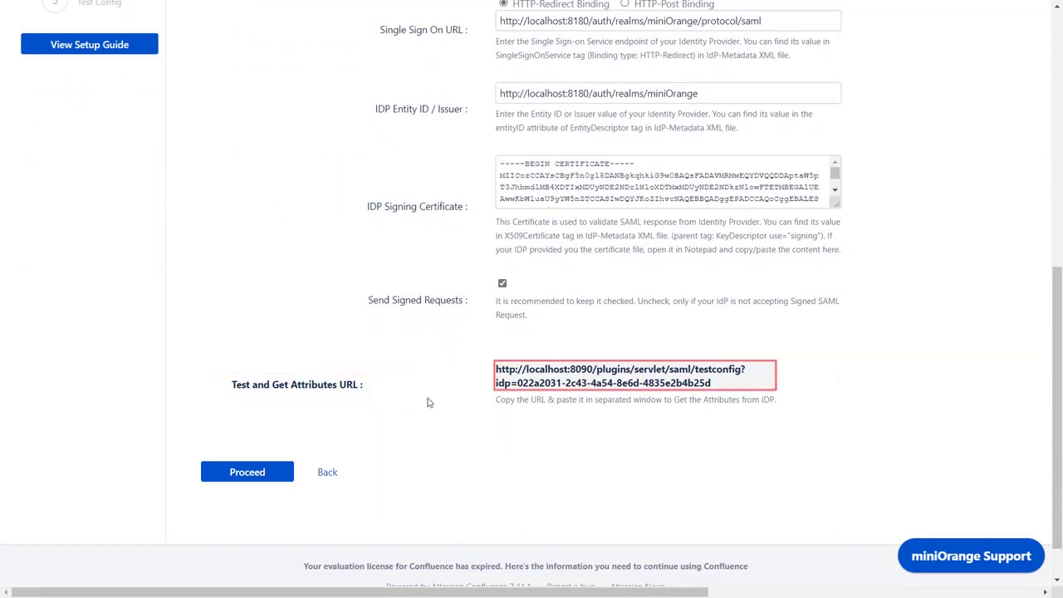
Step: Copy the Test and Get Attributes URL and load it in an Edge InPrivate window, showing TEST SUCCESSFUL
{"action": "left_click", "coordinate": [516, 382]}
{"action": "key", "text": "ctrl+shift+n"}
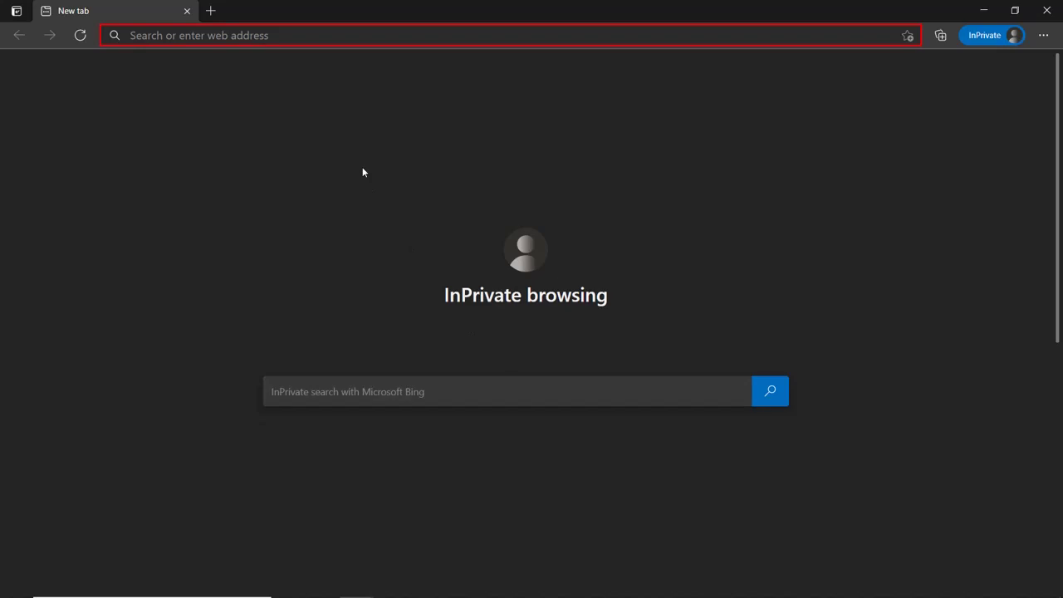
{"action": "left_click", "coordinate": [283, 34]}
{"action": "key", "text": "ctrl+v"}
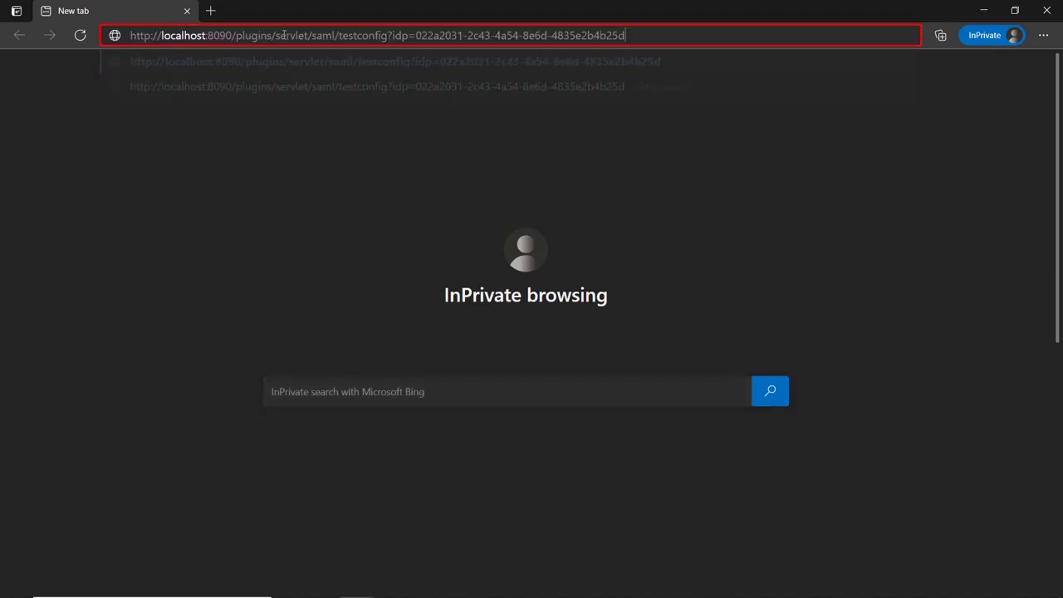
{"action": "key", "text": "Return"}
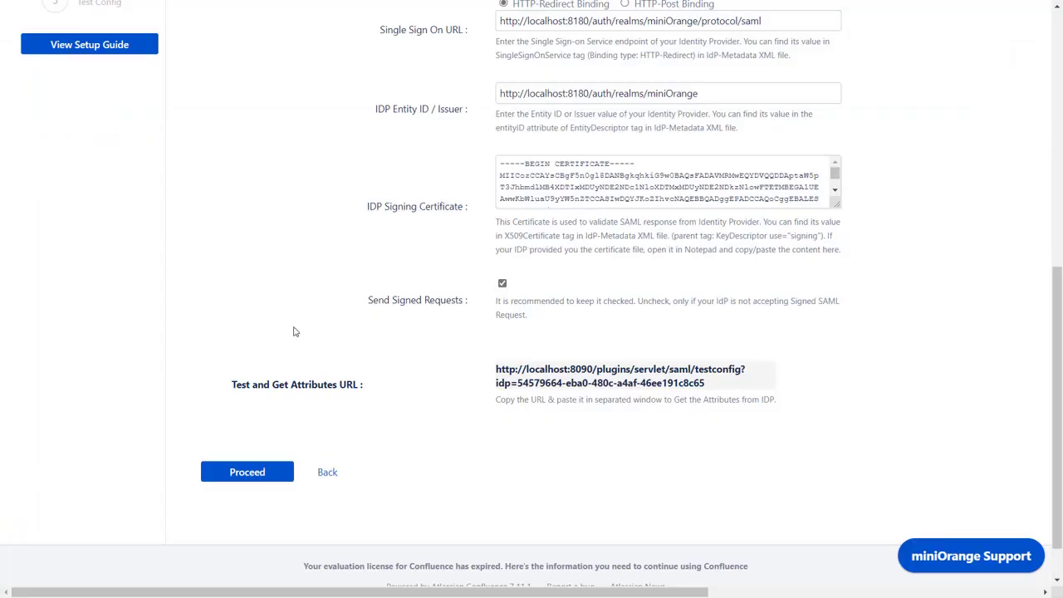
Step: Answer Yes to separate name attributes, map them to First Name and Last Name, and save
{"action": "left_click", "coordinate": [247, 472]}
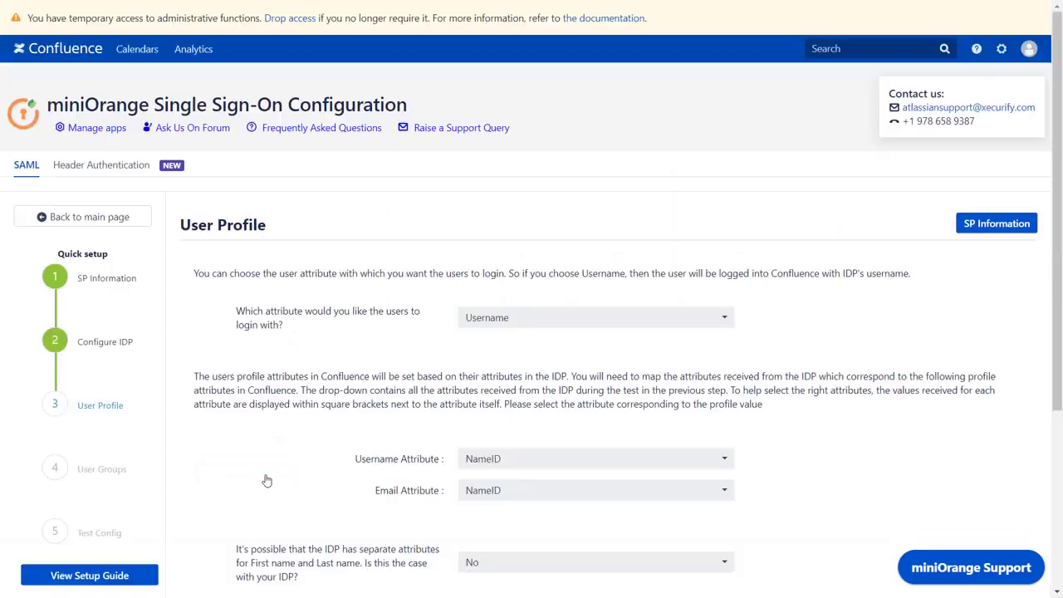
{"action": "scroll", "coordinate": [267, 481], "scroll_direction": "down", "scroll_amount": 3}
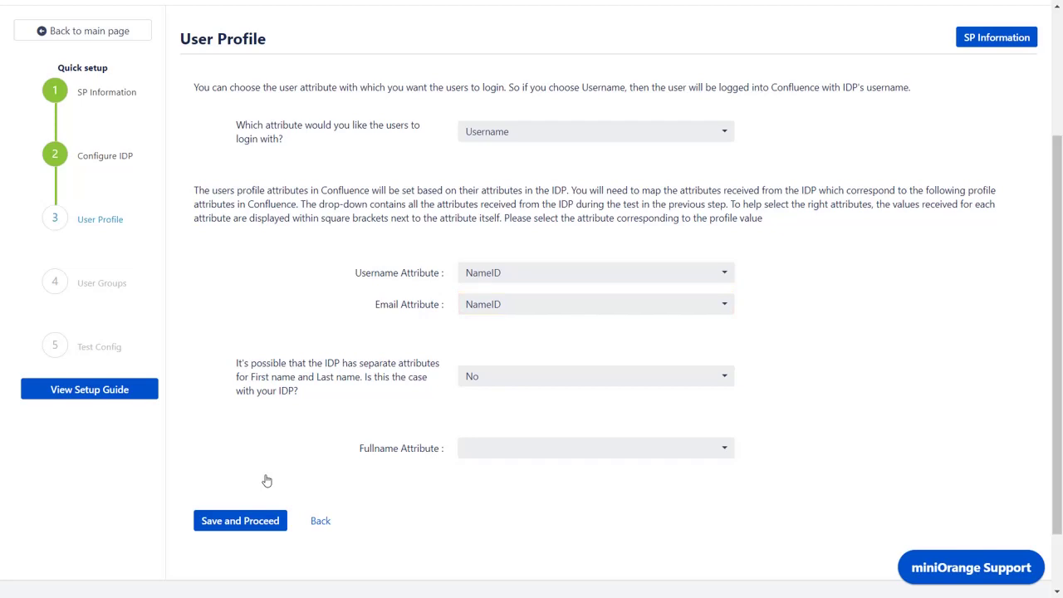
{"action": "left_click", "coordinate": [493, 381]}
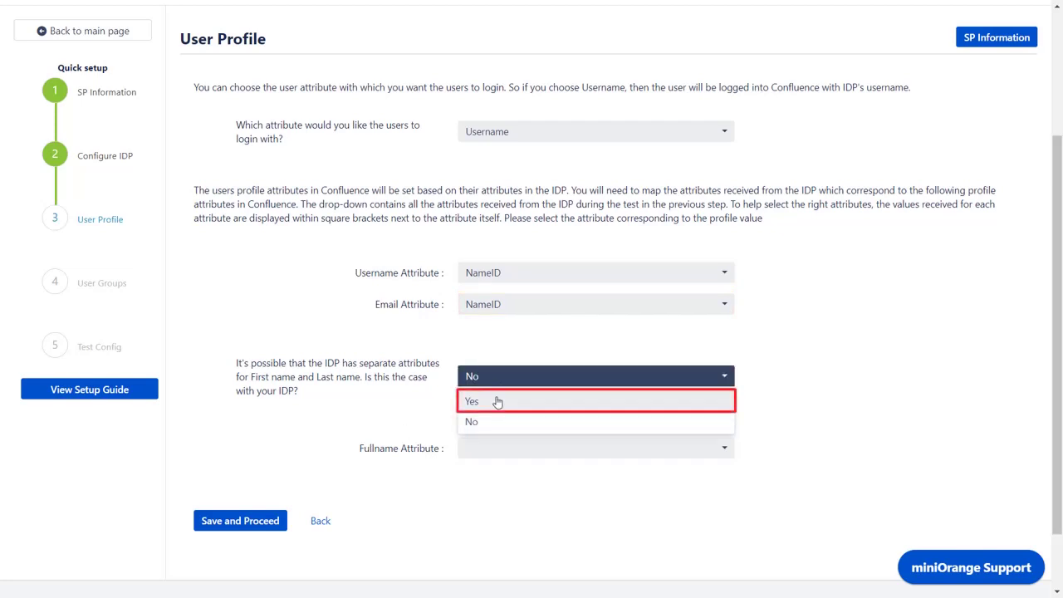
{"action": "left_click", "coordinate": [496, 402]}
{"action": "scroll", "coordinate": [497, 400], "scroll_direction": "down", "scroll_amount": 3}
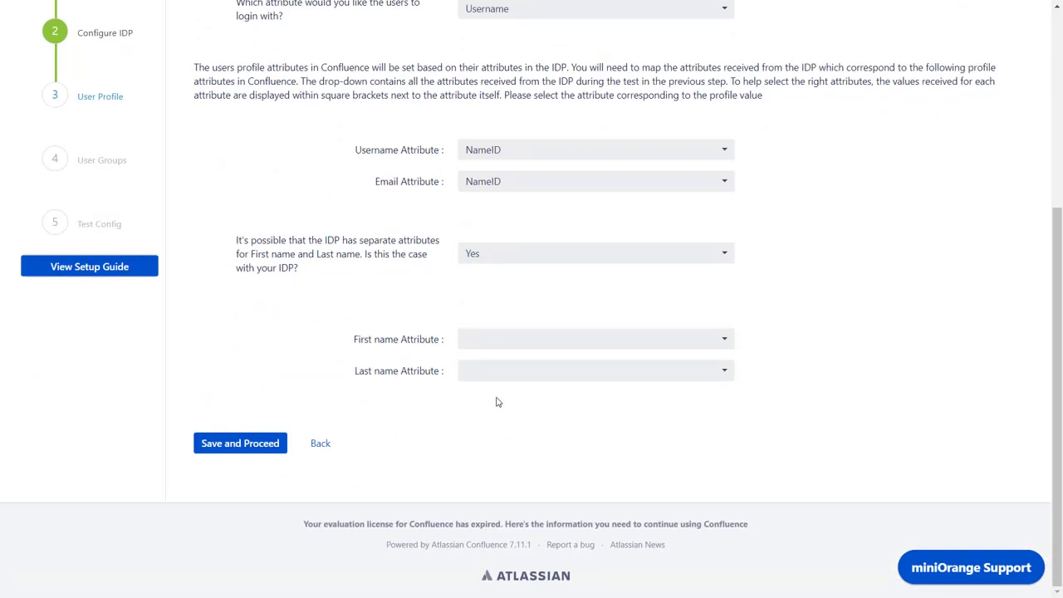
{"action": "left_click", "coordinate": [525, 347]}
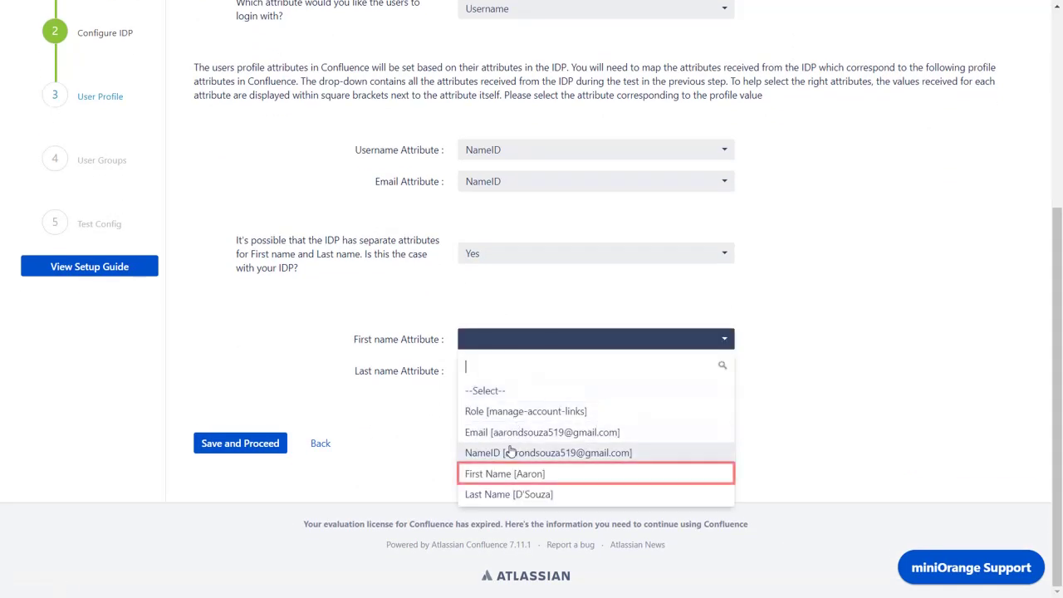
{"action": "left_click", "coordinate": [508, 474]}
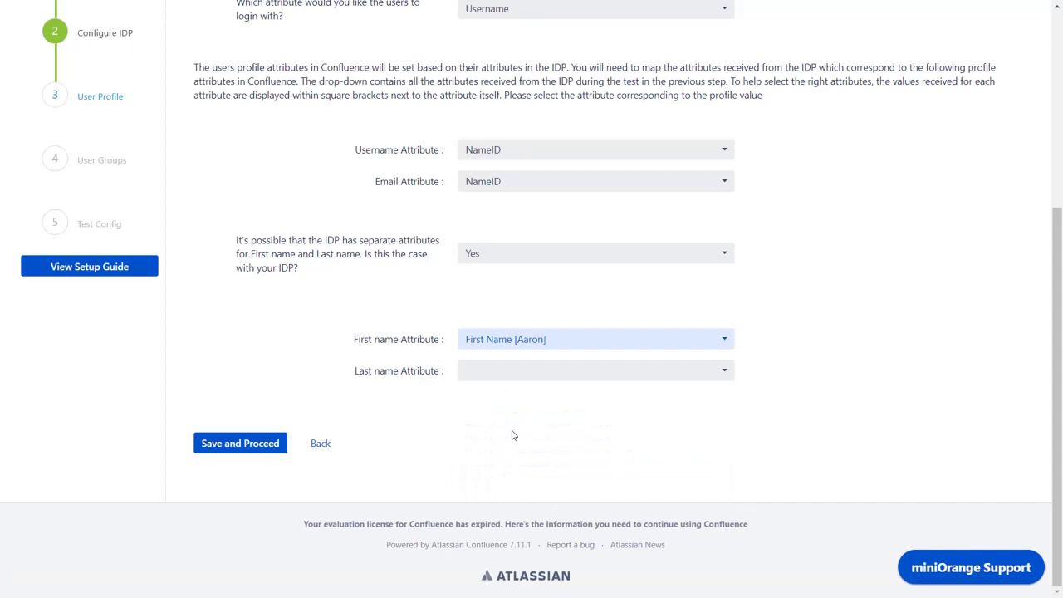
{"action": "left_click", "coordinate": [529, 379]}
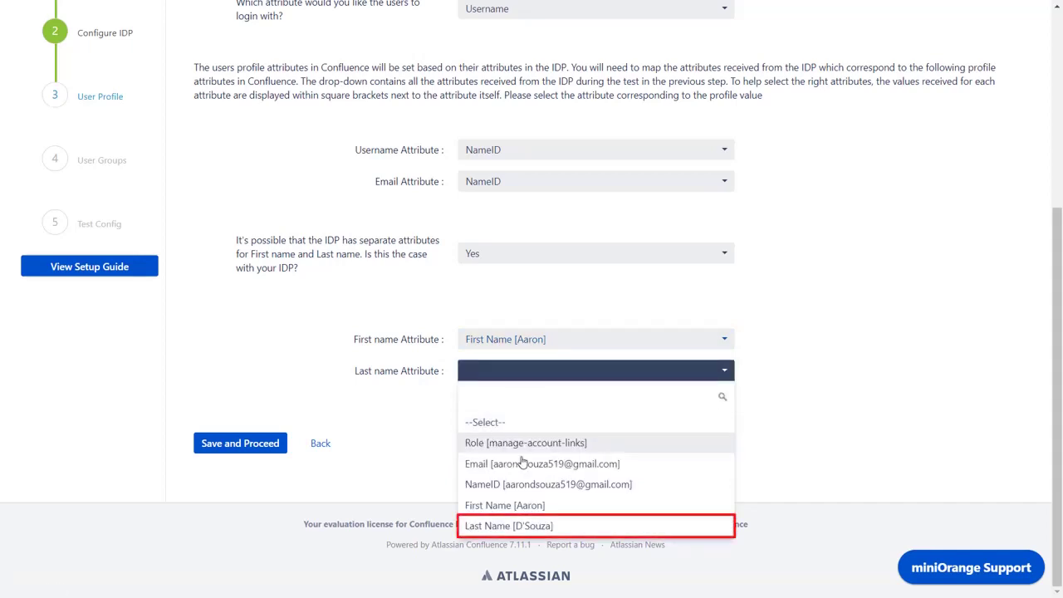
{"action": "left_click", "coordinate": [515, 527]}
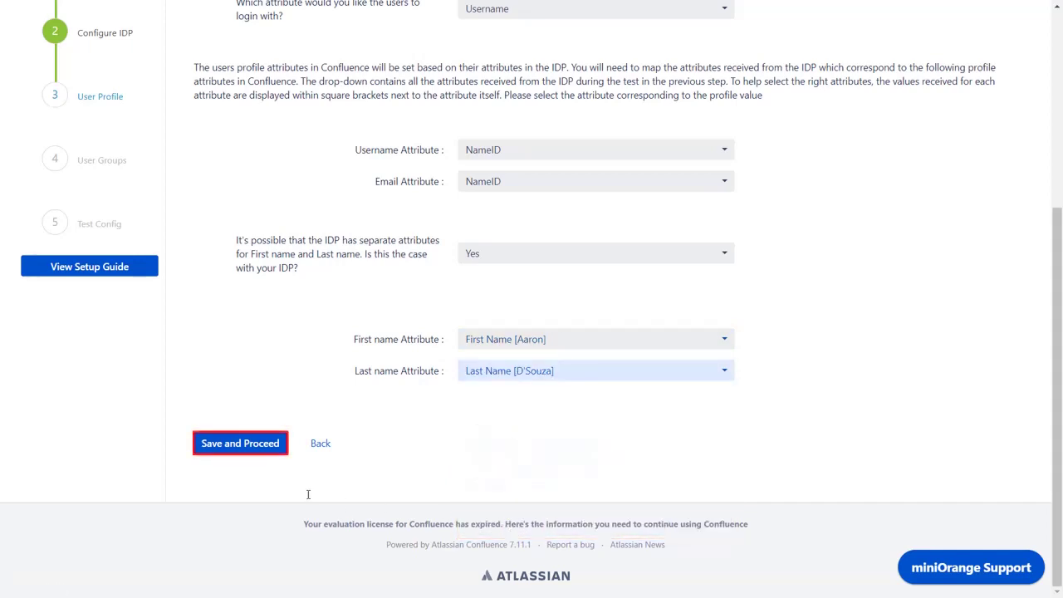
{"action": "left_click", "coordinate": [248, 444]}
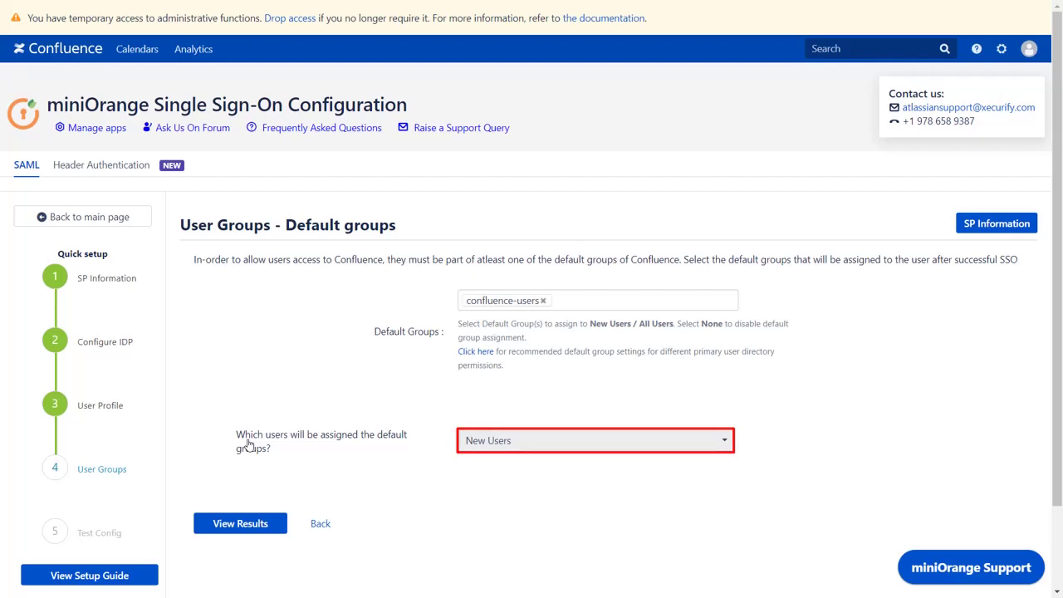
Step: Leave confluence-users as the New Users default group and view the setup results
{"action": "left_click", "coordinate": [240, 525]}
Step: Finish the quick setup and follow the Sign-in Settings link in the First IDP added dialog
{"action": "left_click", "coordinate": [240, 445]}
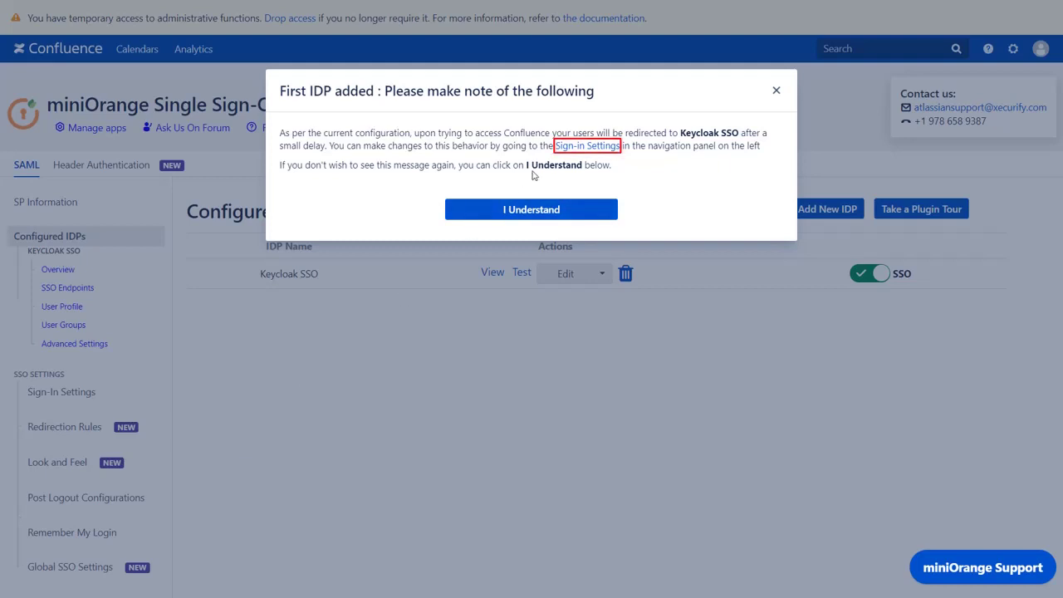
{"action": "left_click", "coordinate": [568, 151]}
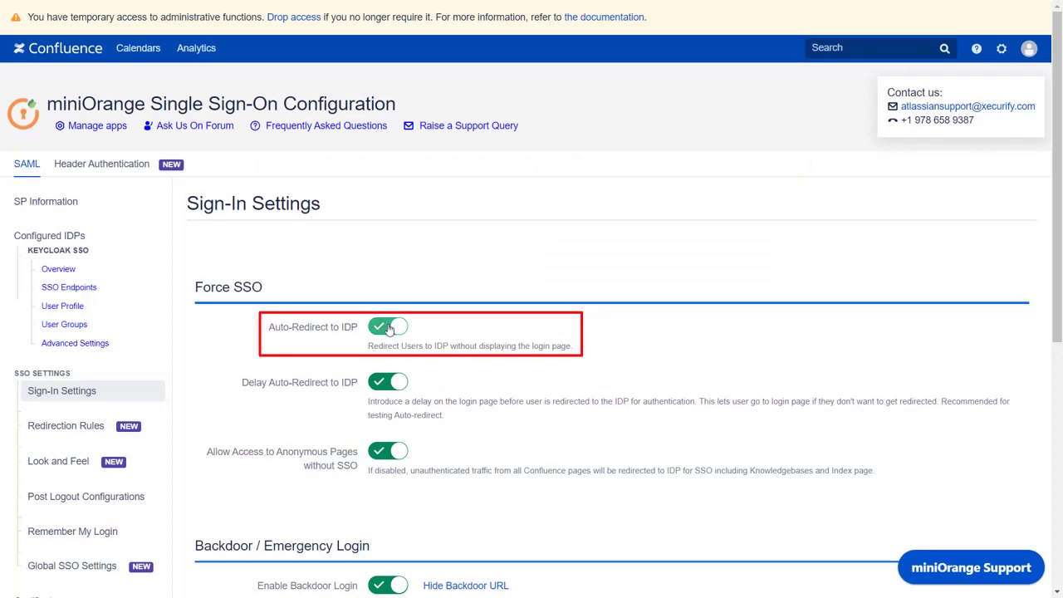
Step: Switch off Auto-Redirect to IDP, save the sign-in settings, and return to Configured IDPs
{"action": "left_click", "coordinate": [388, 328]}
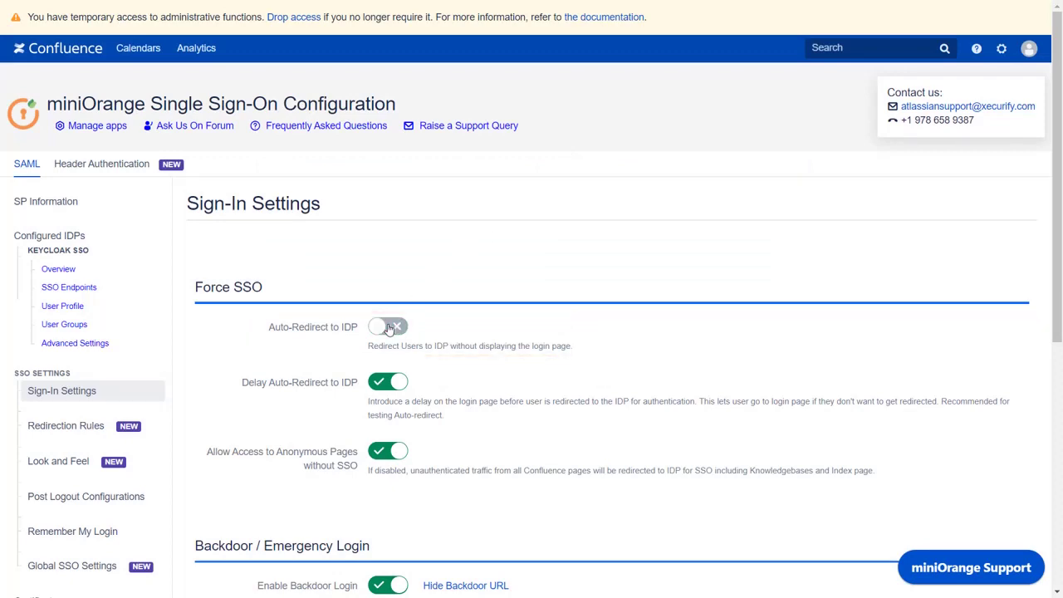
{"action": "scroll", "coordinate": [388, 328], "scroll_direction": "down", "scroll_amount": 5}
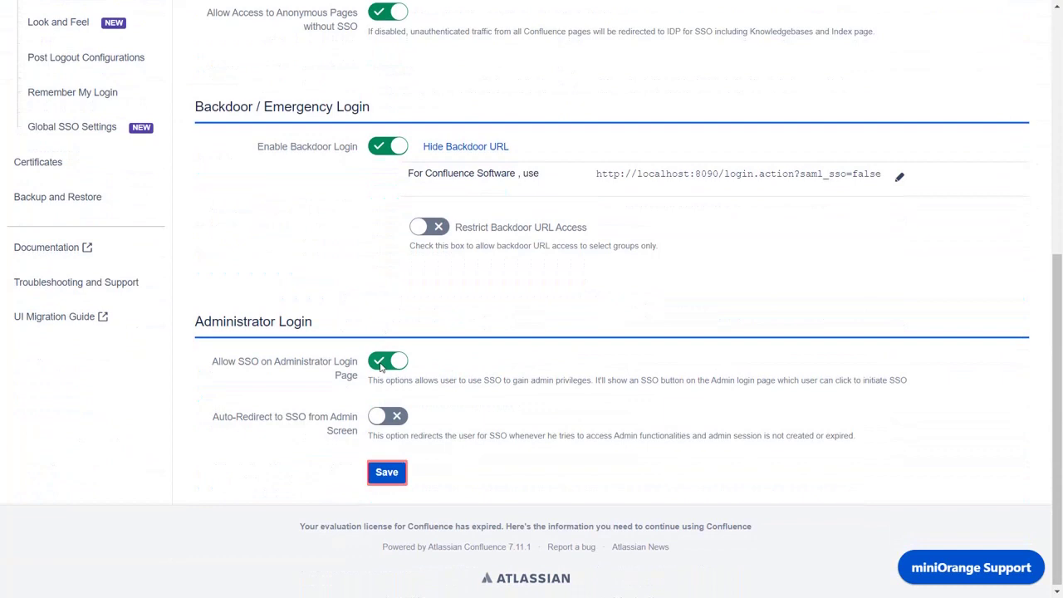
{"action": "left_click", "coordinate": [388, 466]}
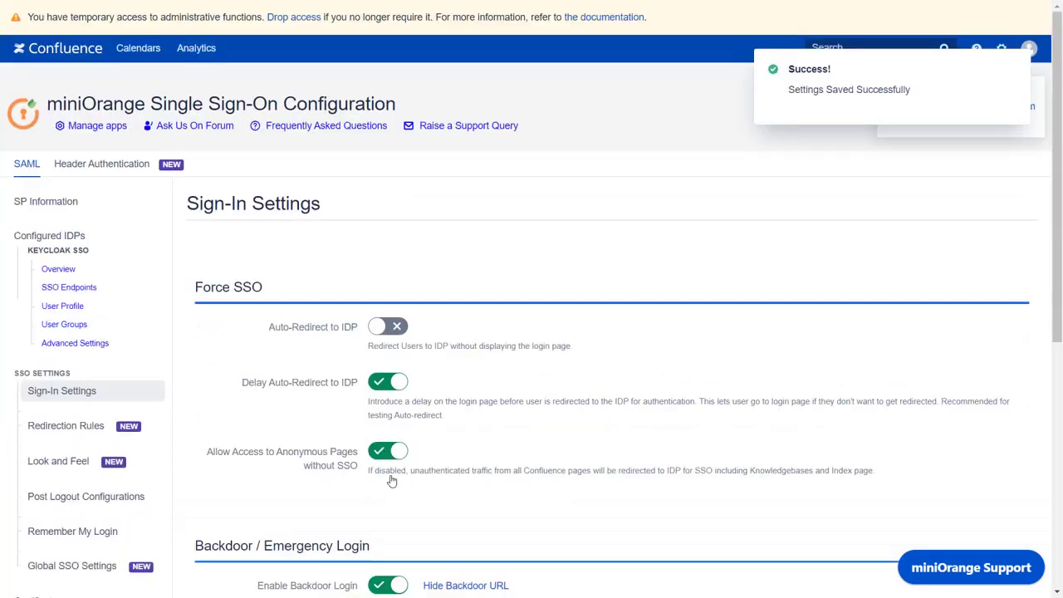
{"action": "left_click", "coordinate": [147, 237]}
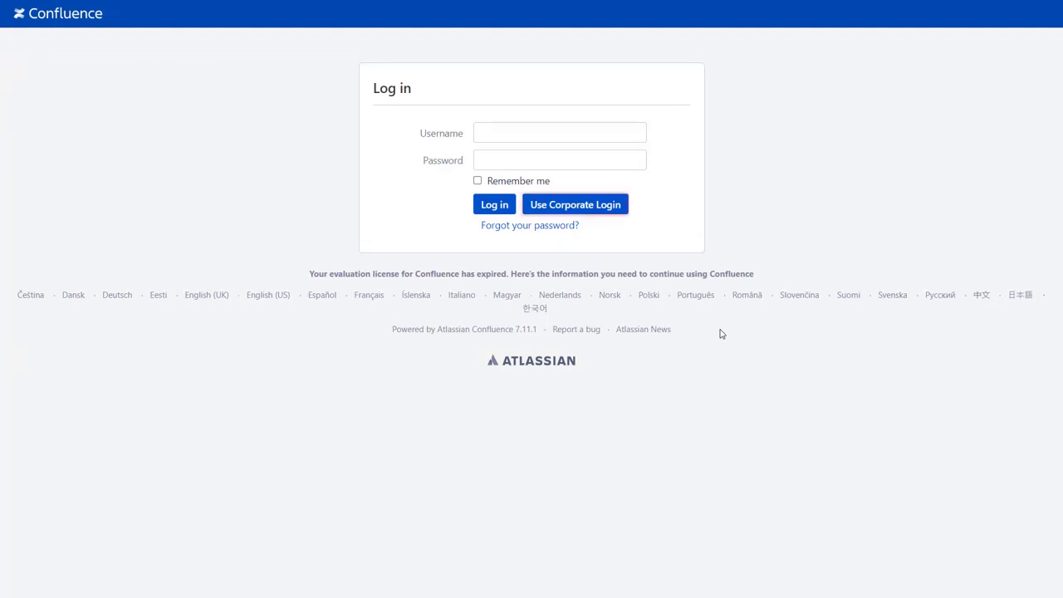
Step: Sign in through Use Corporate Login with the test user's email and password on Keycloak
{"action": "left_click", "coordinate": [618, 216]}
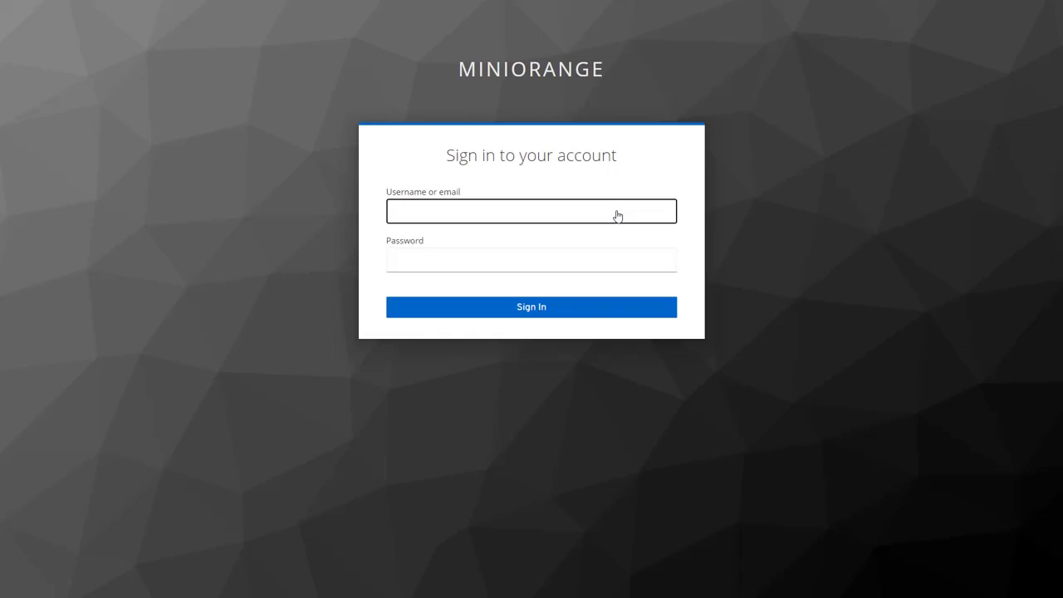
{"action": "left_click", "coordinate": [591, 260]}
{"action": "type", "text": "*****"}
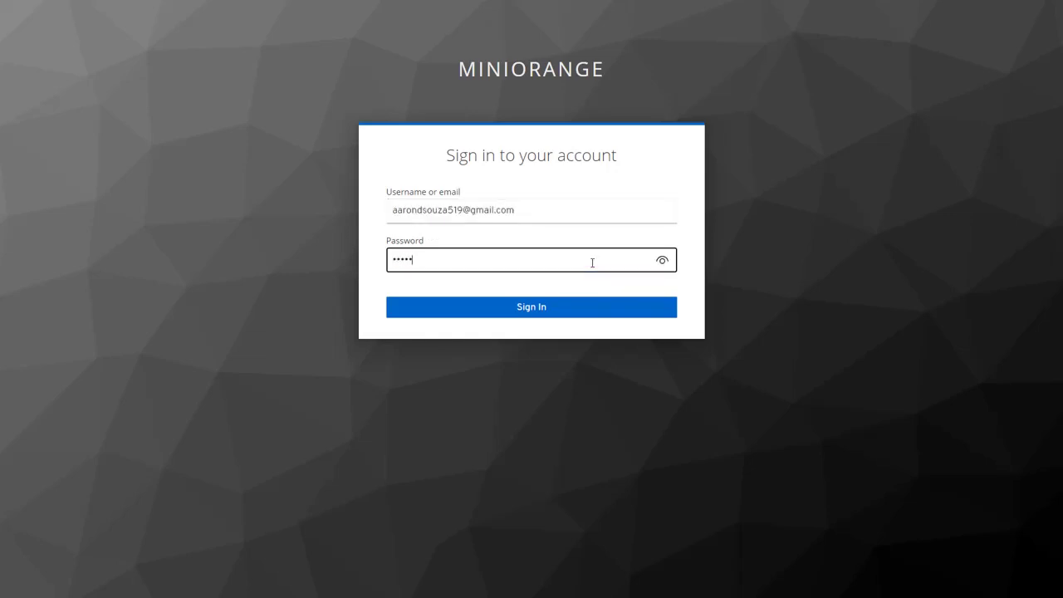
{"action": "left_click", "coordinate": [563, 306]}
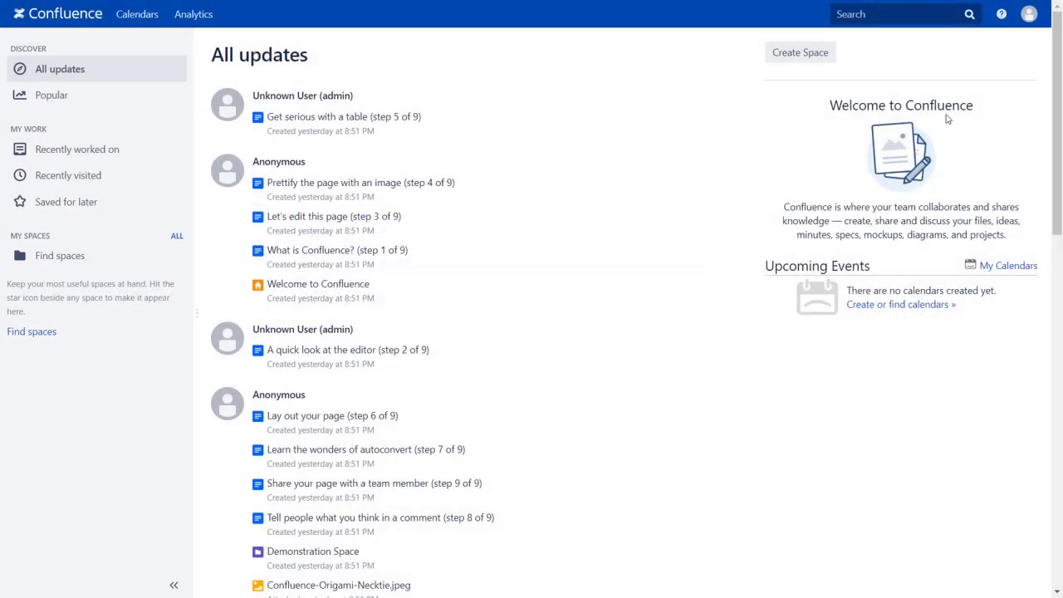
Step: Open Profile from the avatar menu to check the Keycloak-filled full name and email
{"action": "left_click", "coordinate": [1032, 20]}
{"action": "left_click", "coordinate": [1028, 44]}
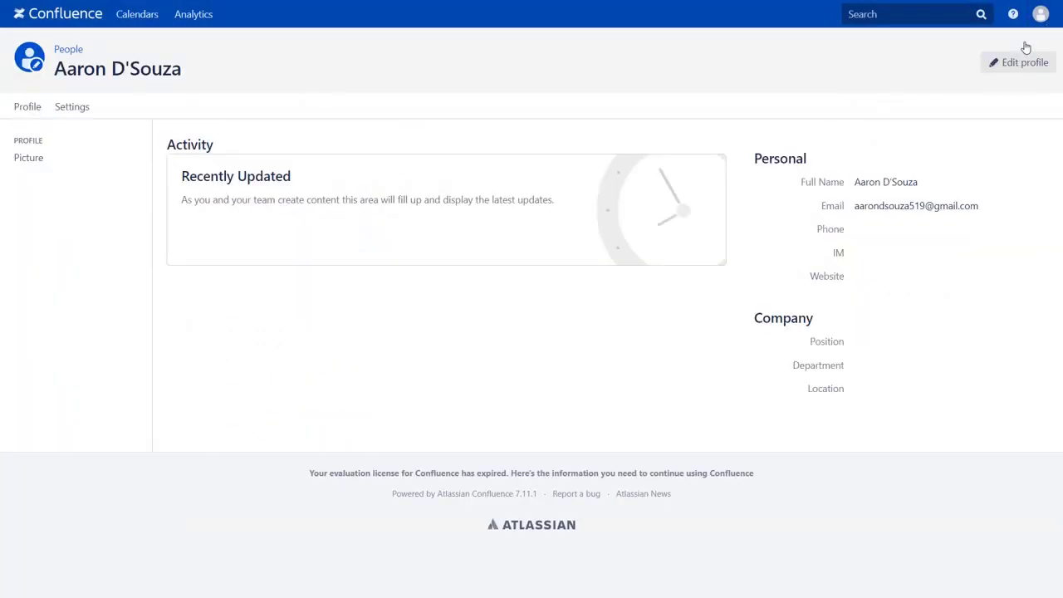